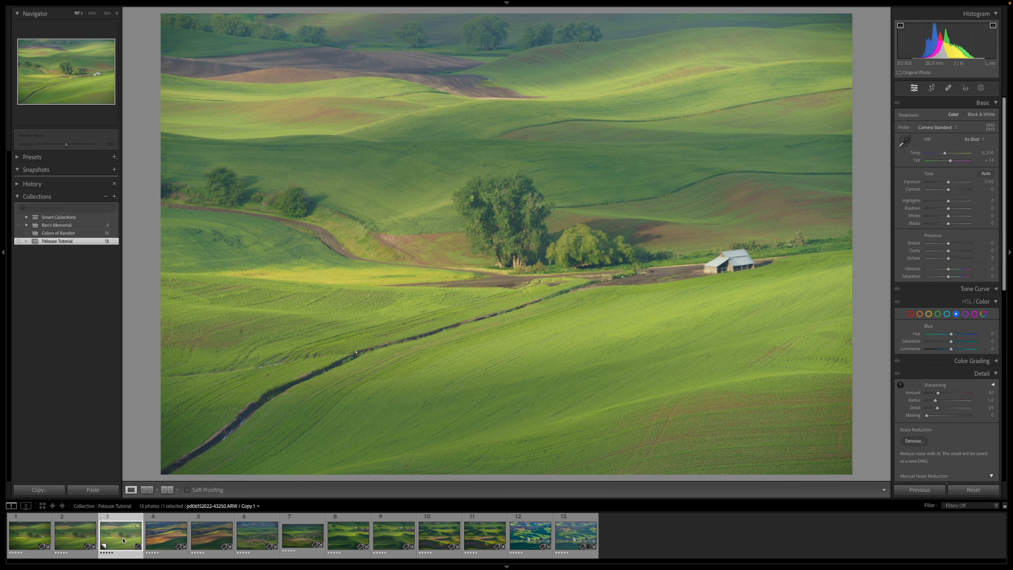
Step: Set Dehaze to +22 and Exposure to -0.25 on the third photo in the Palouse Tutorial collection
{"action": "left_click", "coordinate": [77, 541]}
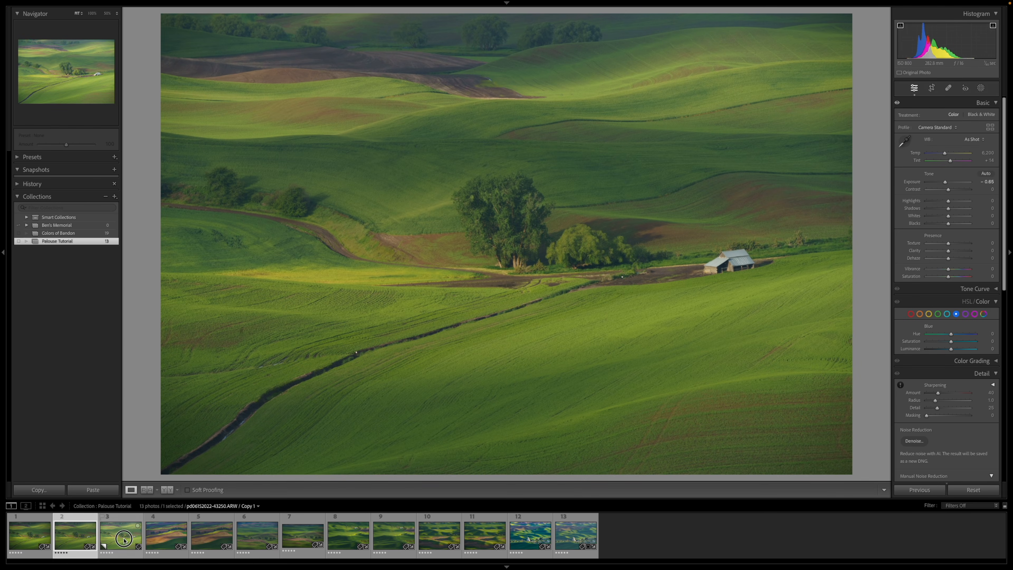
{"action": "left_click", "coordinate": [124, 541]}
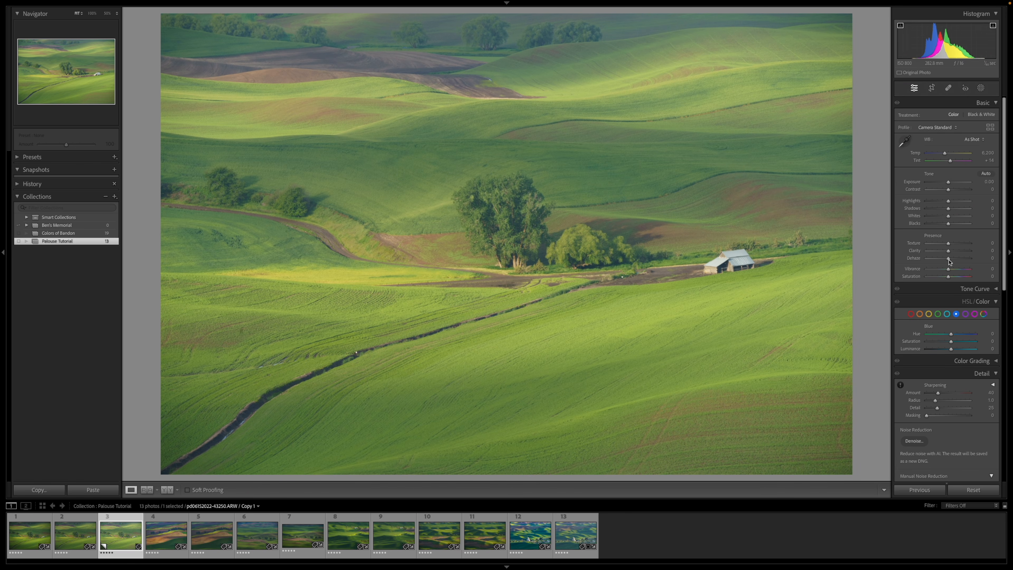
{"action": "left_click_drag", "start_coordinate": [950, 260], "coordinate": [954, 260]}
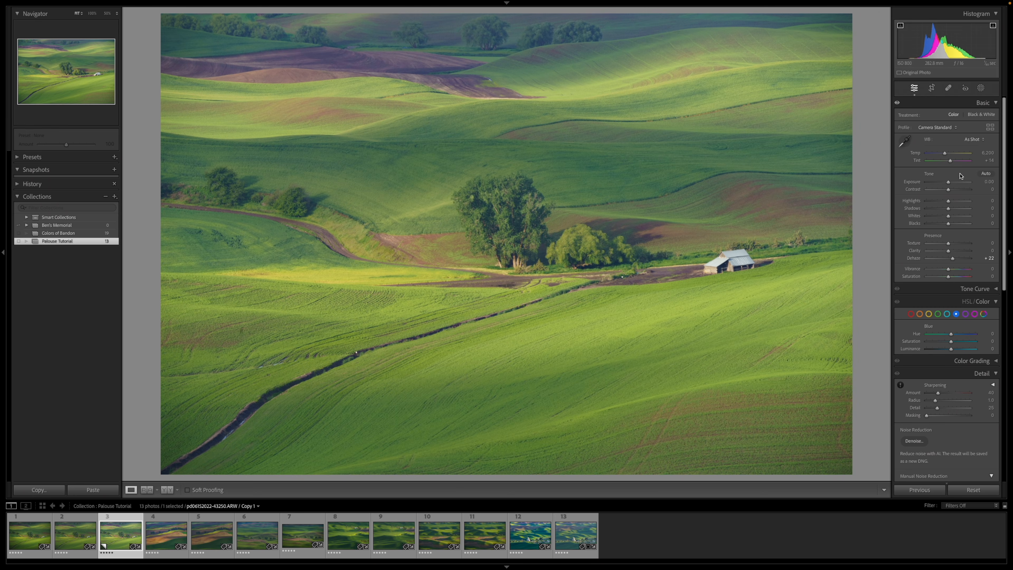
{"action": "left_click_drag", "start_coordinate": [949, 182], "coordinate": [947, 182]}
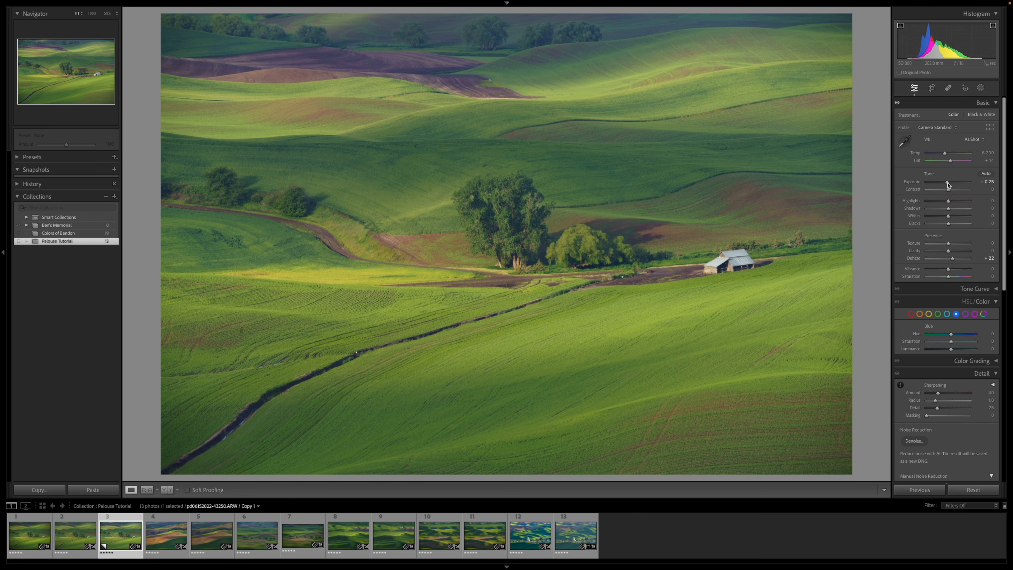
Step: Heal a small spot in the green field on the left side of the photo with the Healing tool
{"action": "key", "text": "q"}
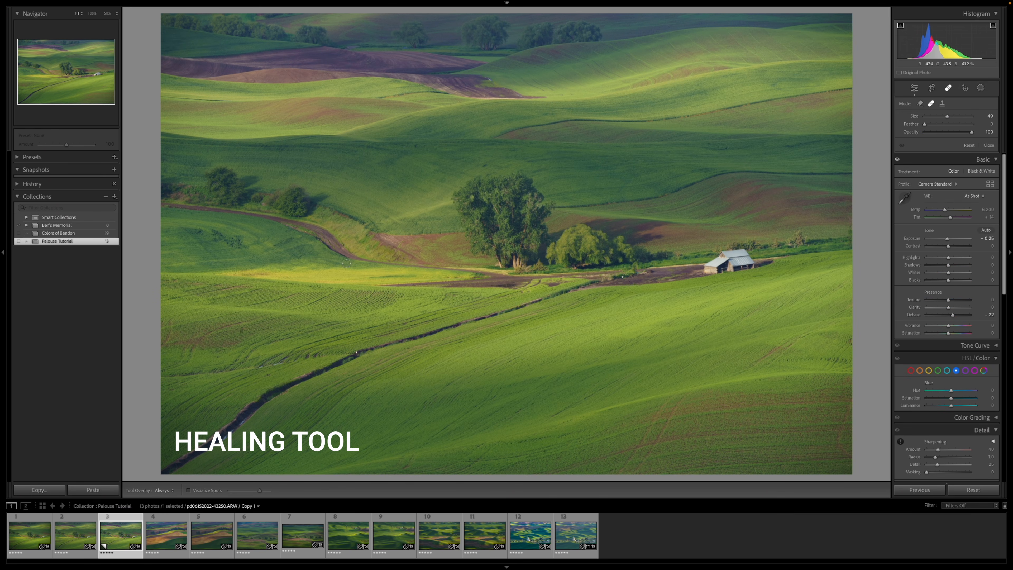
{"action": "left_click", "coordinate": [242, 327]}
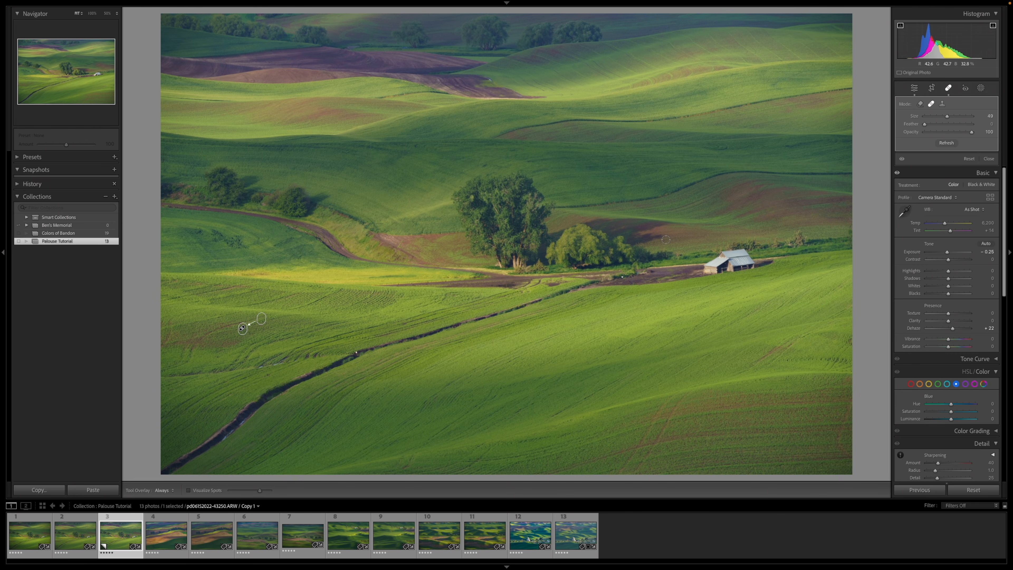
Step: Add a radial gradient mask centred on the large tree, spanning nearly the full photo width, and stretch it vertically to the upper edge
{"action": "left_click", "coordinate": [981, 88]}
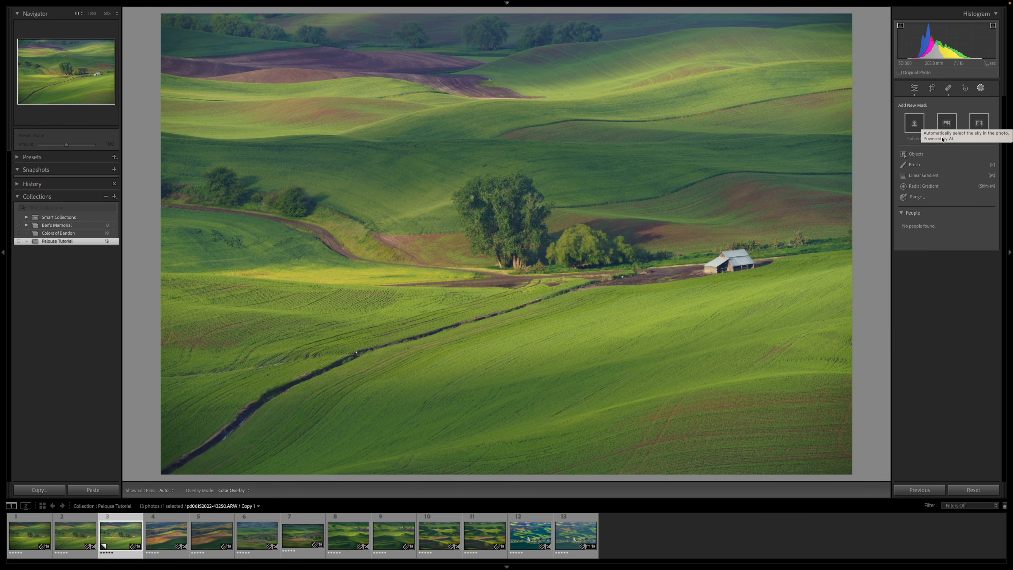
{"action": "left_click", "coordinate": [920, 189]}
{"action": "left_click_drag", "start_coordinate": [508, 263], "coordinate": [849, 263]}
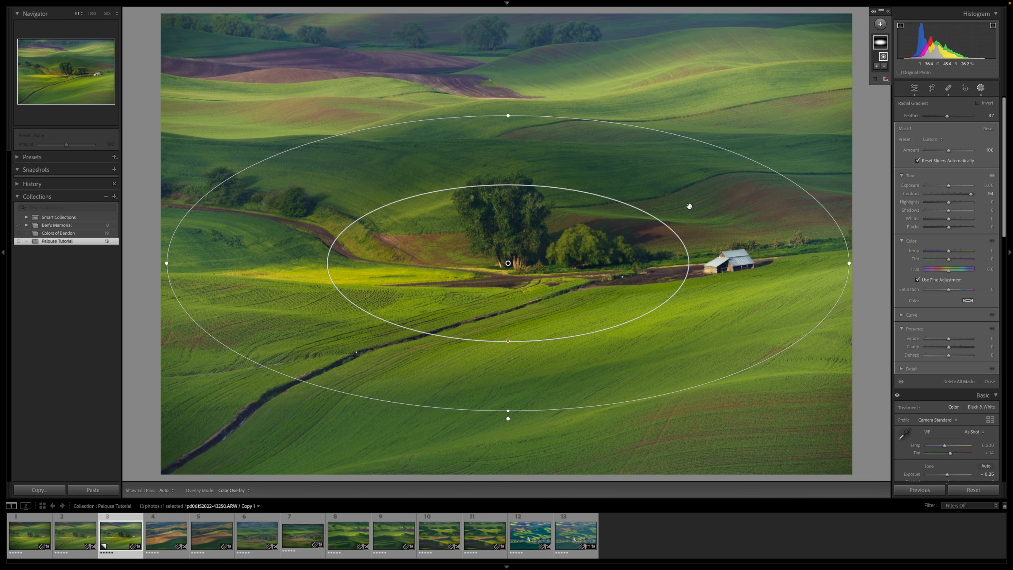
{"action": "left_click_drag", "start_coordinate": [508, 115], "coordinate": [504, 27]}
{"action": "left_click_drag", "start_coordinate": [500, 153], "coordinate": [500, 139]}
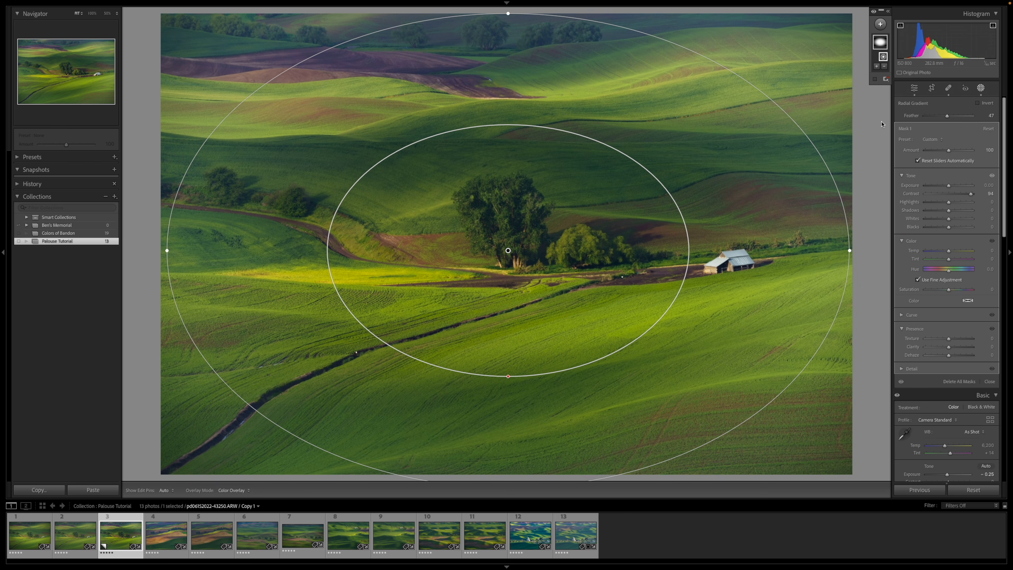
Step: Invert the radial gradient mask and set its Contrast to 25 and Exposure to -0.17
{"action": "left_click", "coordinate": [978, 104]}
{"action": "left_click_drag", "start_coordinate": [971, 194], "coordinate": [956, 196]}
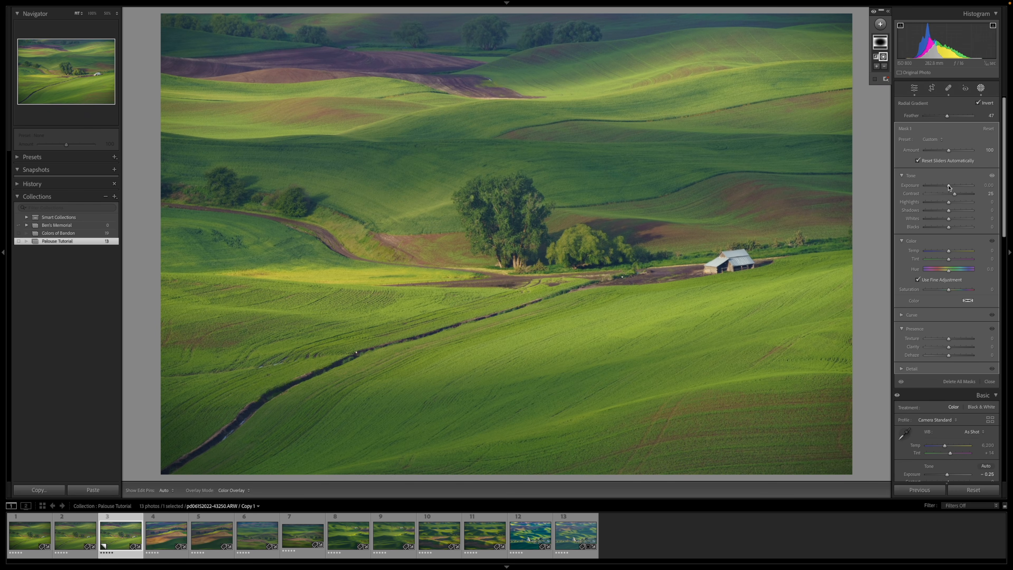
{"action": "left_click_drag", "start_coordinate": [949, 187], "coordinate": [948, 187]}
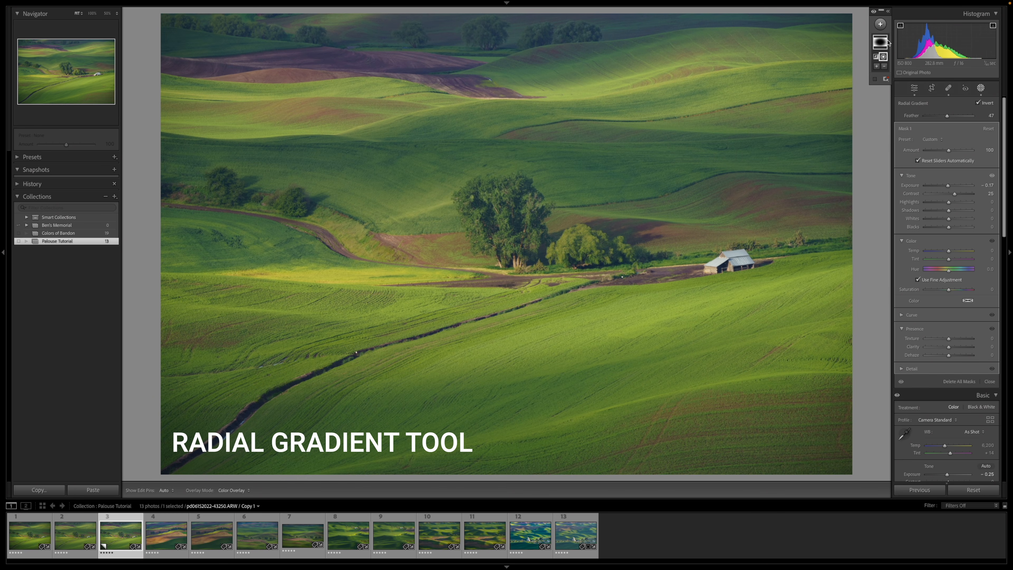
Step: Duplicate Mask 1 and turn off inversion on the copy so it covers the centre of the photo
{"action": "left_click", "coordinate": [889, 12]}
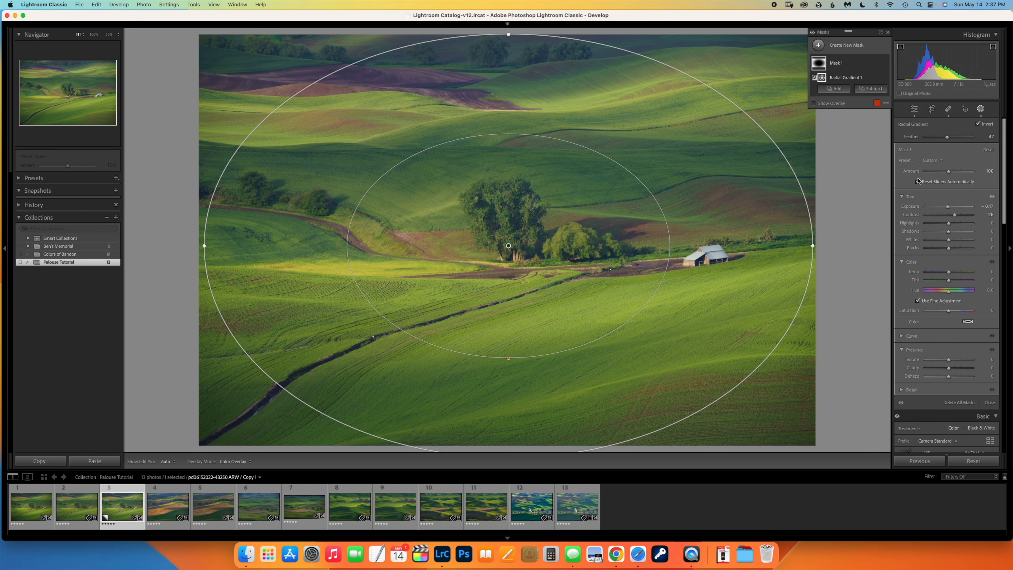
{"action": "left_click", "coordinate": [822, 45]}
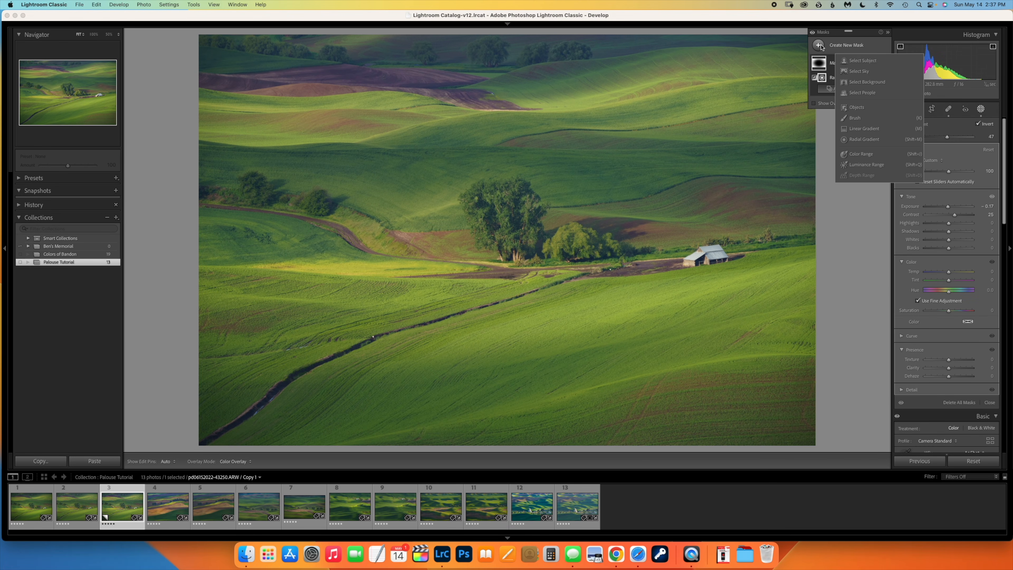
{"action": "left_click", "coordinate": [876, 47]}
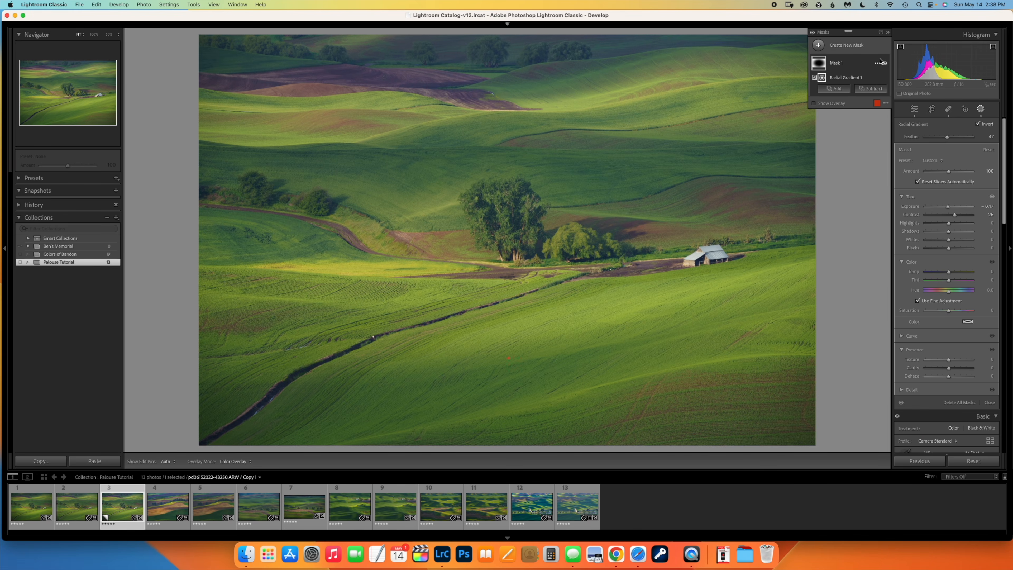
{"action": "left_click", "coordinate": [877, 64]}
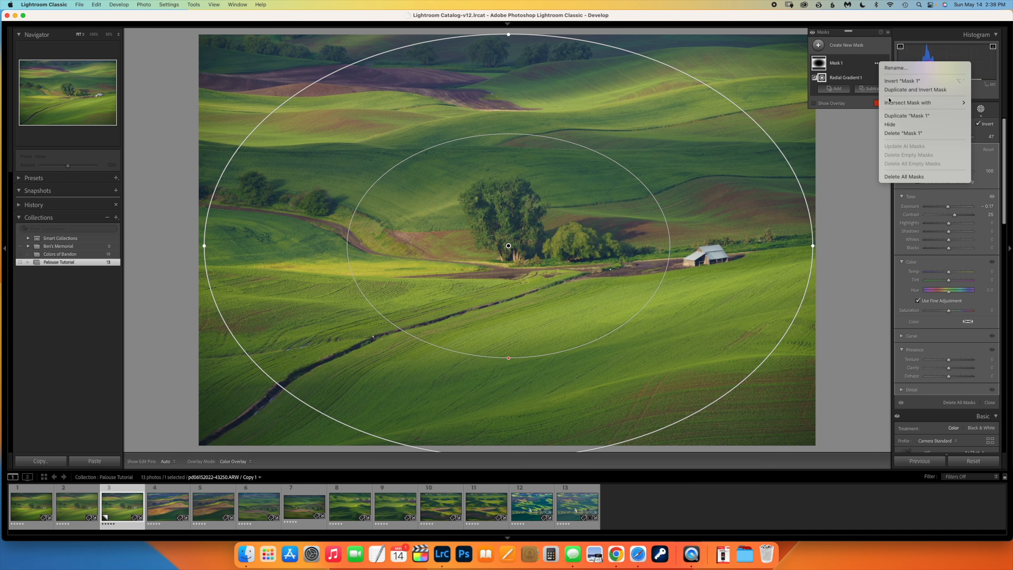
{"action": "left_click", "coordinate": [895, 116]}
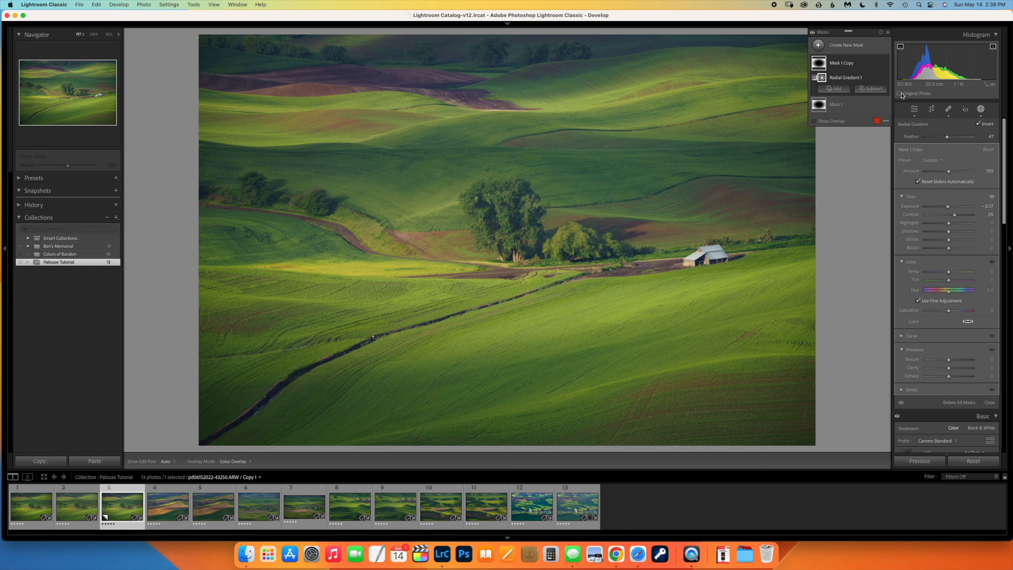
{"action": "left_click", "coordinate": [977, 124]}
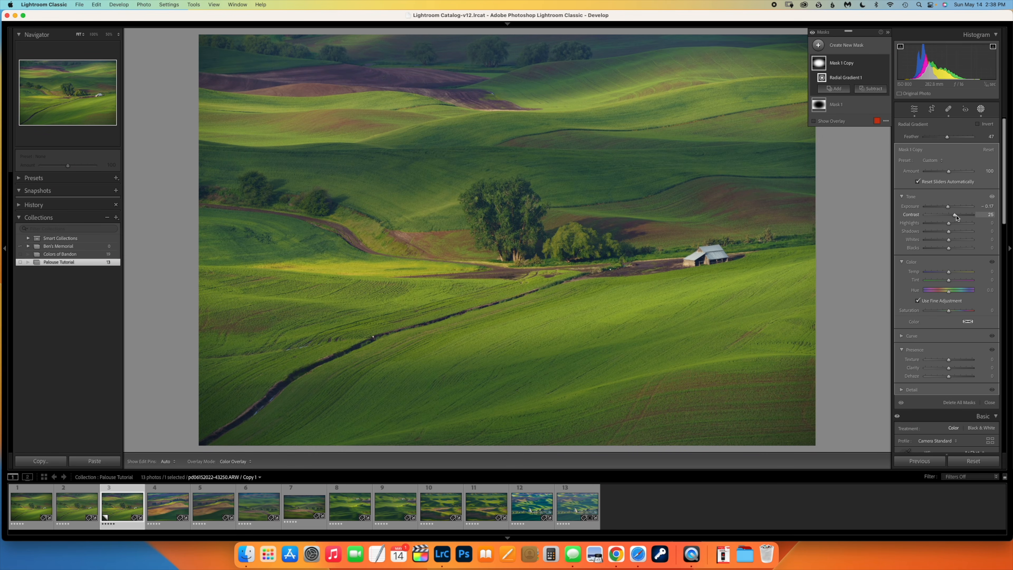
Step: On the copied mask, lower Contrast, set Exposure to 0.09 and Temp to 15, and raise Clarity slightly
{"action": "left_click_drag", "start_coordinate": [957, 217], "coordinate": [950, 209]}
{"action": "left_click_drag", "start_coordinate": [949, 272], "coordinate": [953, 274]}
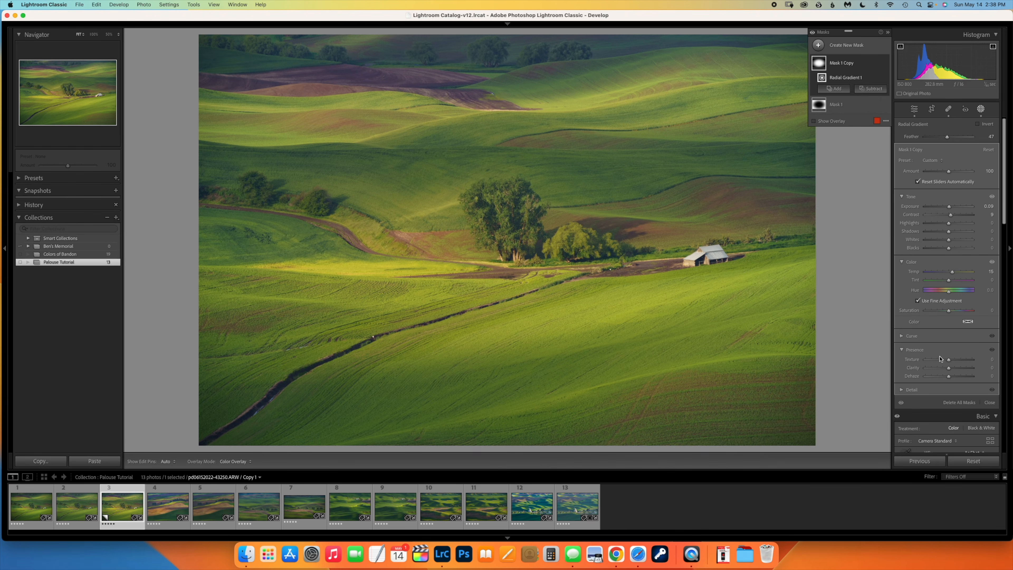
{"action": "left_click_drag", "start_coordinate": [949, 367], "coordinate": [950, 367]}
Step: Open the edited third photo in Adobe Photoshop 2023
{"action": "right_click", "coordinate": [123, 514]}
{"action": "mouse_move", "coordinate": [158, 338]}
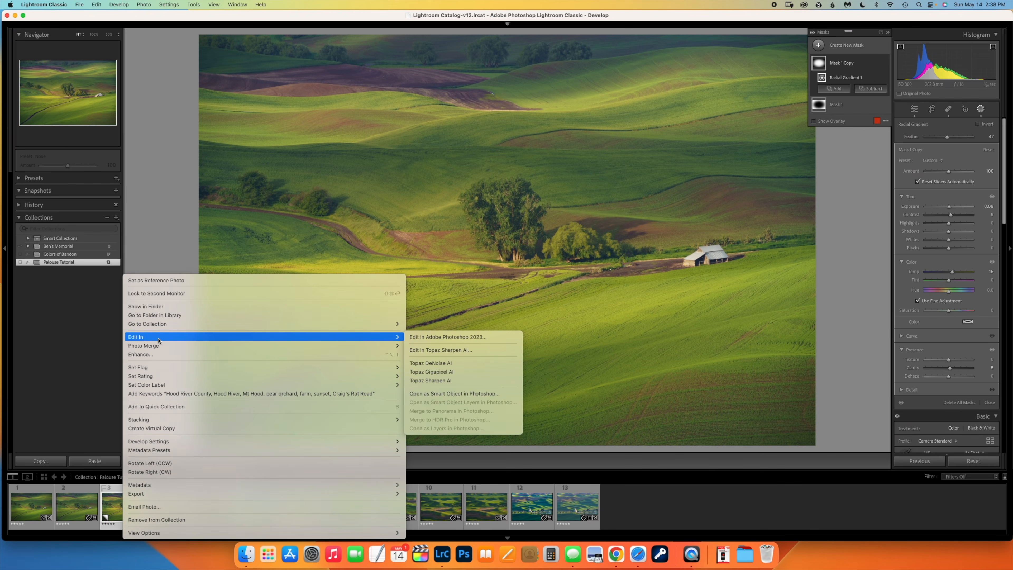
{"action": "left_click", "coordinate": [454, 338]}
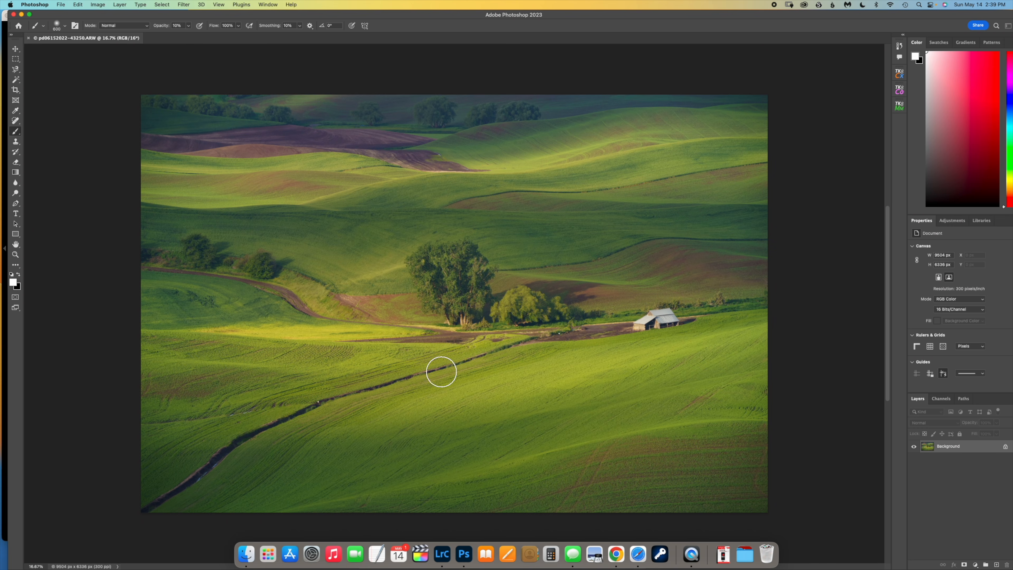
Step: Duplicate the Background layer as Background copy
{"action": "left_click", "coordinate": [961, 446]}
{"action": "right_click", "coordinate": [960, 446]}
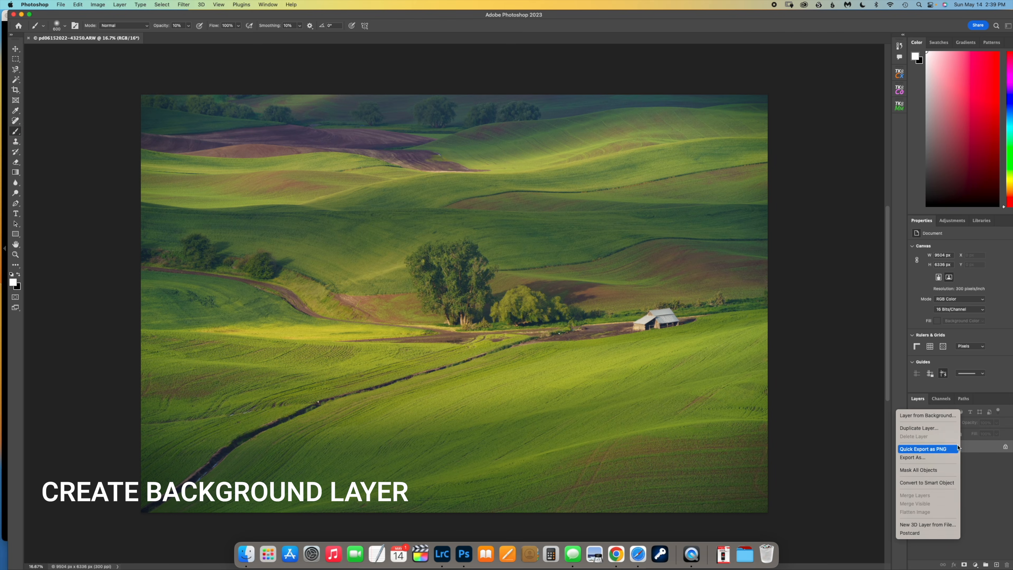
{"action": "left_click", "coordinate": [930, 429]}
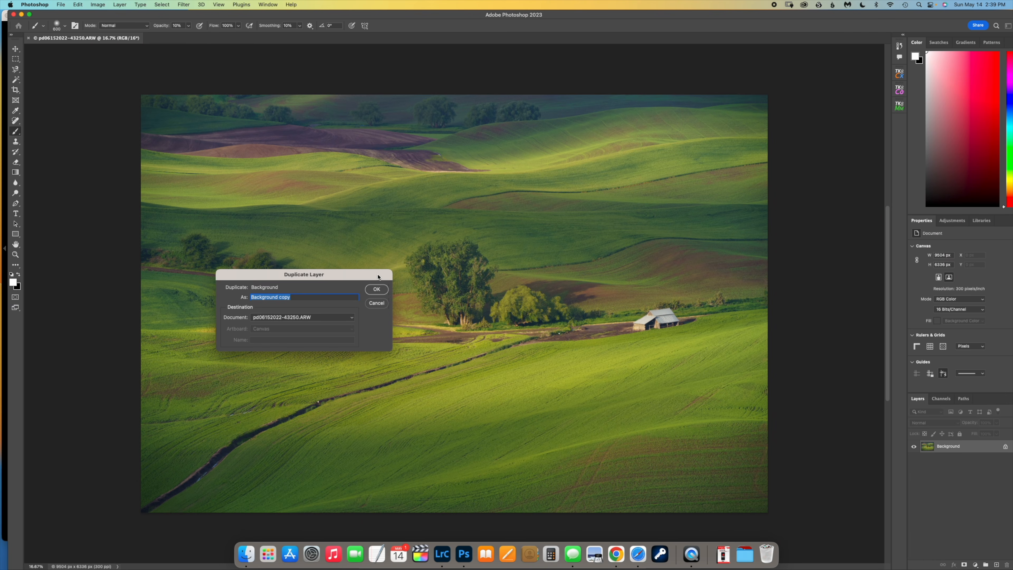
{"action": "left_click", "coordinate": [376, 289]}
Step: Examine the far hills, trees, dirt road and foreground fields of the duplicated layer up close and as a whole
{"action": "key", "text": "super+equal"}
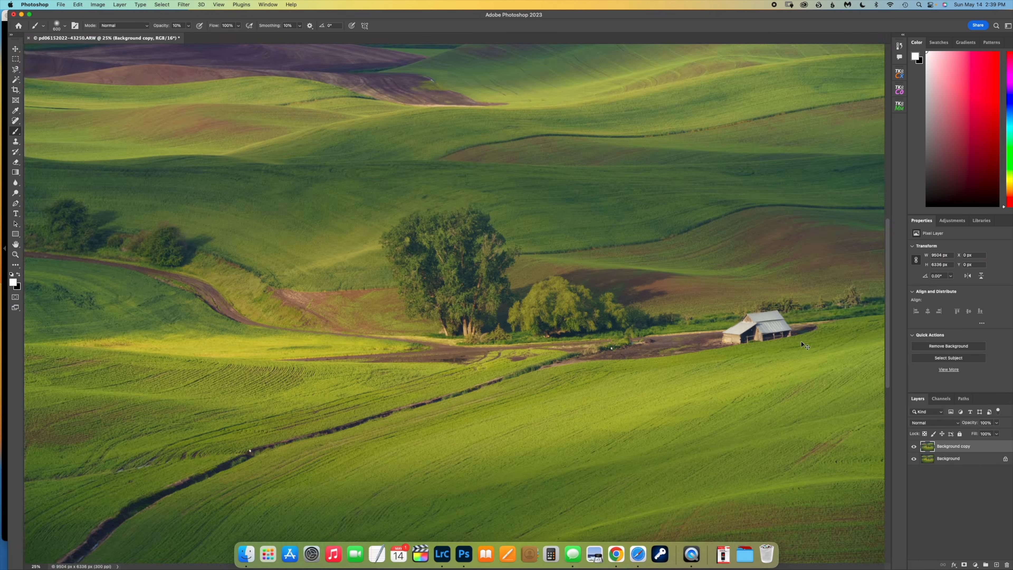
{"action": "scroll", "coordinate": [642, 331], "scroll_direction": "up", "scroll_amount": 10}
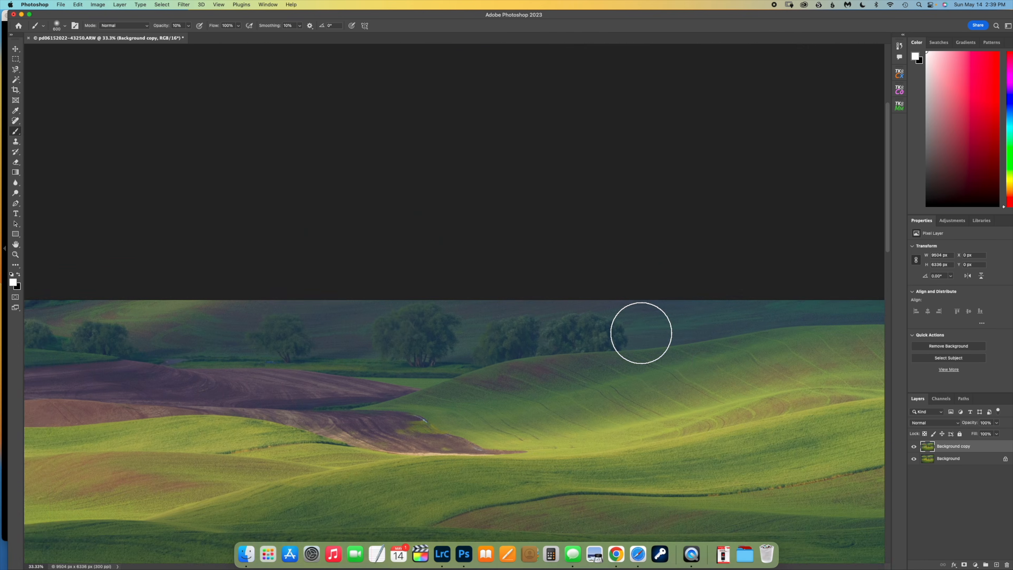
{"action": "scroll", "coordinate": [641, 332], "scroll_direction": "down", "scroll_amount": 10}
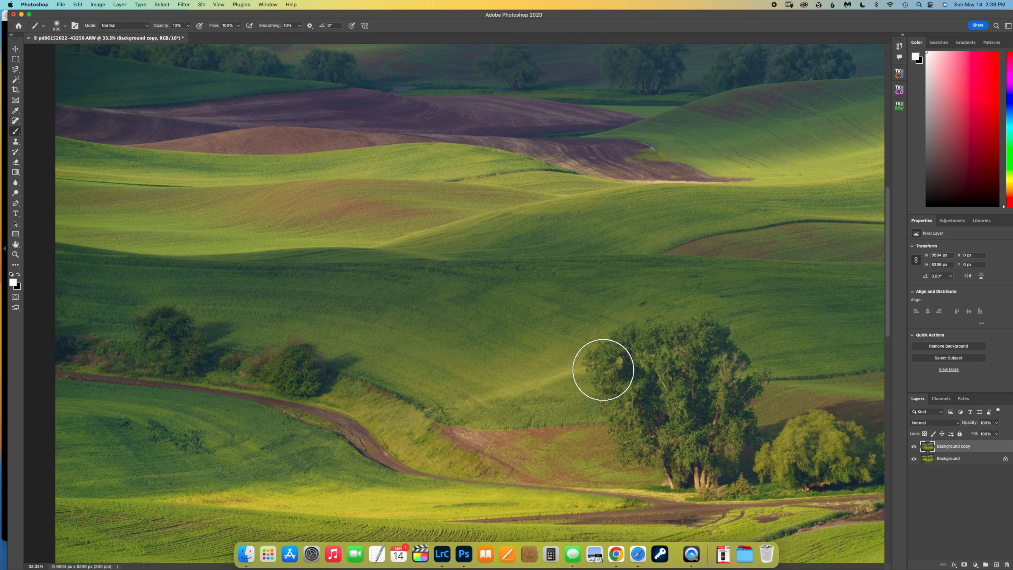
{"action": "scroll", "coordinate": [552, 301], "scroll_direction": "down", "scroll_amount": 5}
{"action": "scroll", "coordinate": [553, 301], "scroll_direction": "left", "scroll_amount": 3}
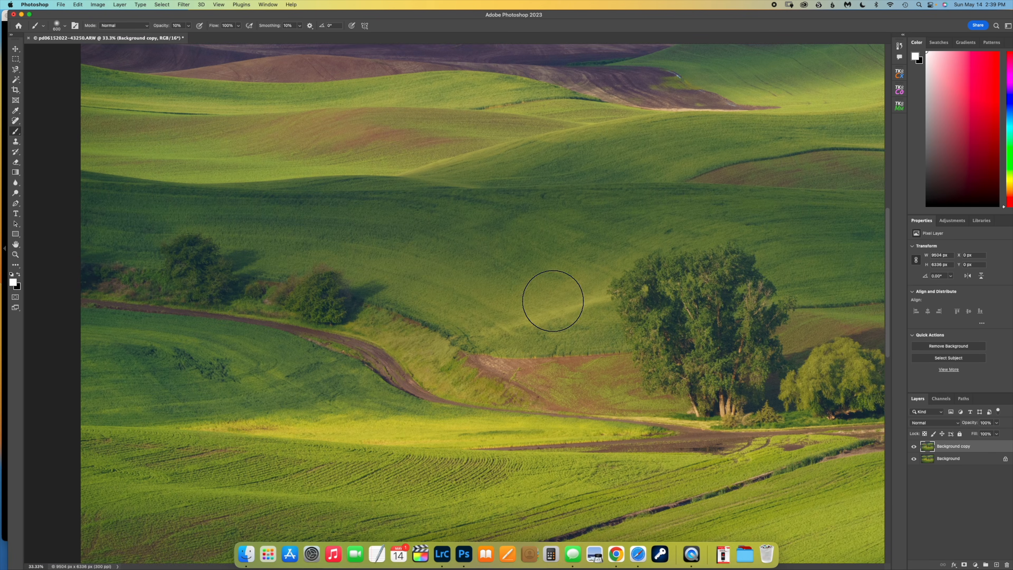
{"action": "scroll", "coordinate": [552, 301], "scroll_direction": "down", "scroll_amount": 3}
{"action": "scroll", "coordinate": [553, 301], "scroll_direction": "up", "scroll_amount": 10}
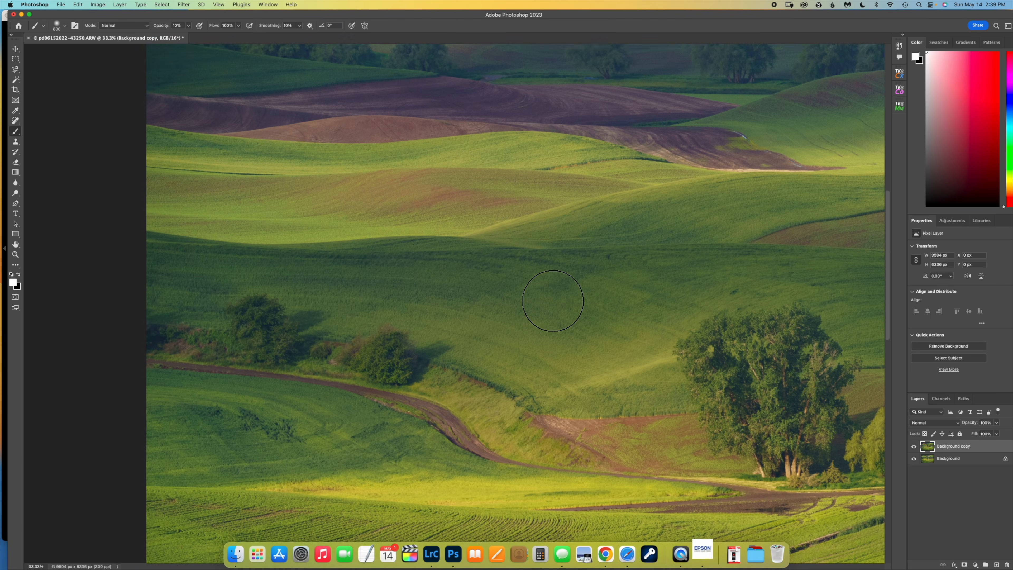
{"action": "scroll", "coordinate": [552, 301], "scroll_direction": "up", "scroll_amount": 3}
{"action": "scroll", "coordinate": [552, 301], "scroll_direction": "right", "scroll_amount": 8}
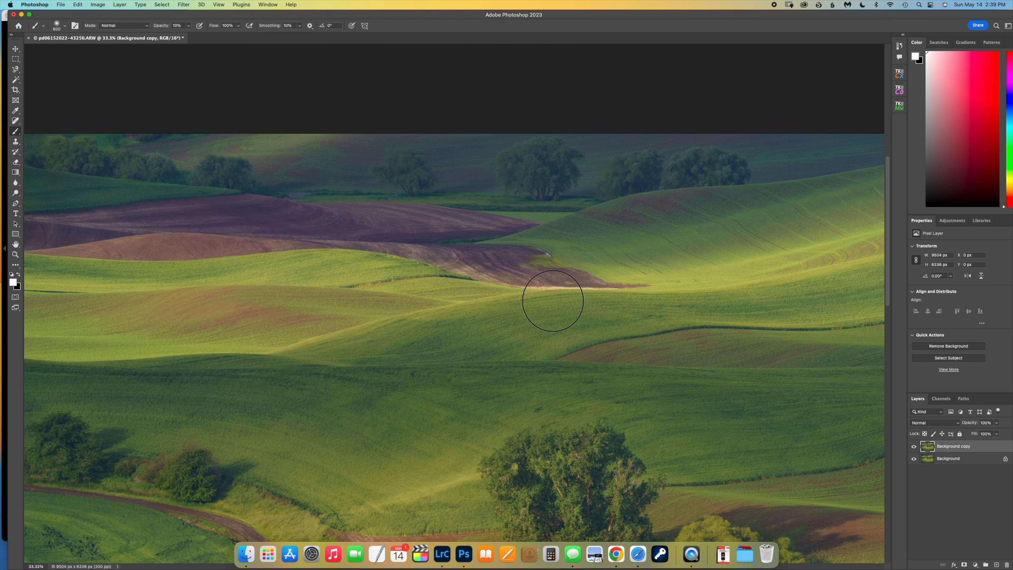
{"action": "scroll", "coordinate": [553, 301], "scroll_direction": "right", "scroll_amount": 8}
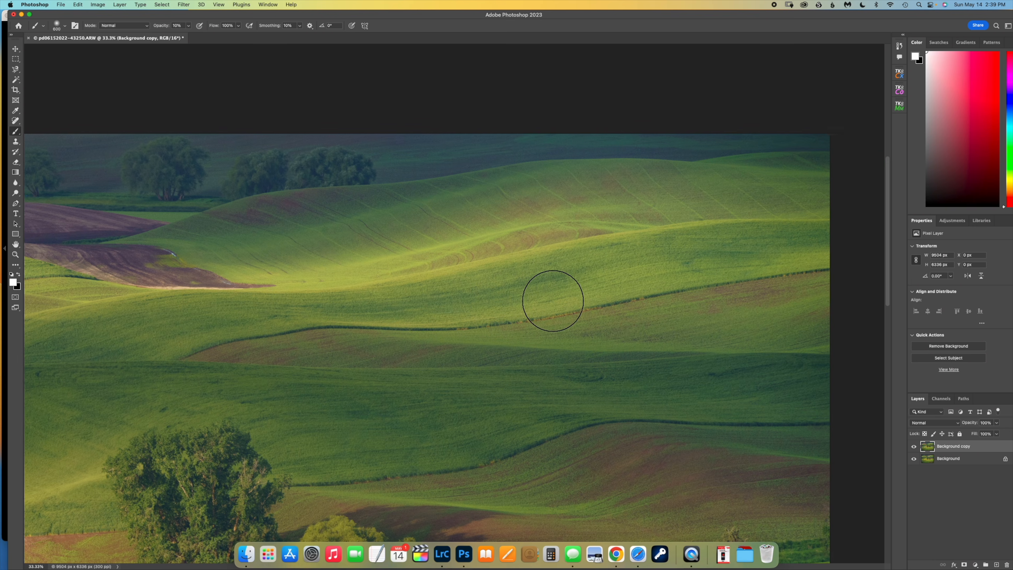
{"action": "scroll", "coordinate": [553, 301], "scroll_direction": "right", "scroll_amount": 5}
{"action": "scroll", "coordinate": [553, 301], "scroll_direction": "down", "scroll_amount": 10}
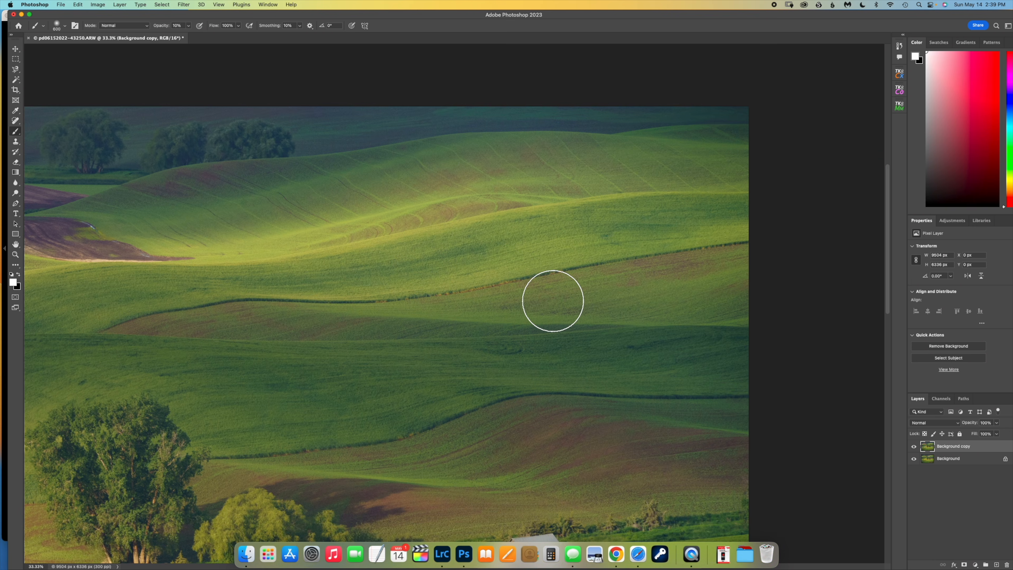
{"action": "scroll", "coordinate": [553, 301], "scroll_direction": "left", "scroll_amount": 8}
{"action": "scroll", "coordinate": [553, 301], "scroll_direction": "up", "scroll_amount": 5}
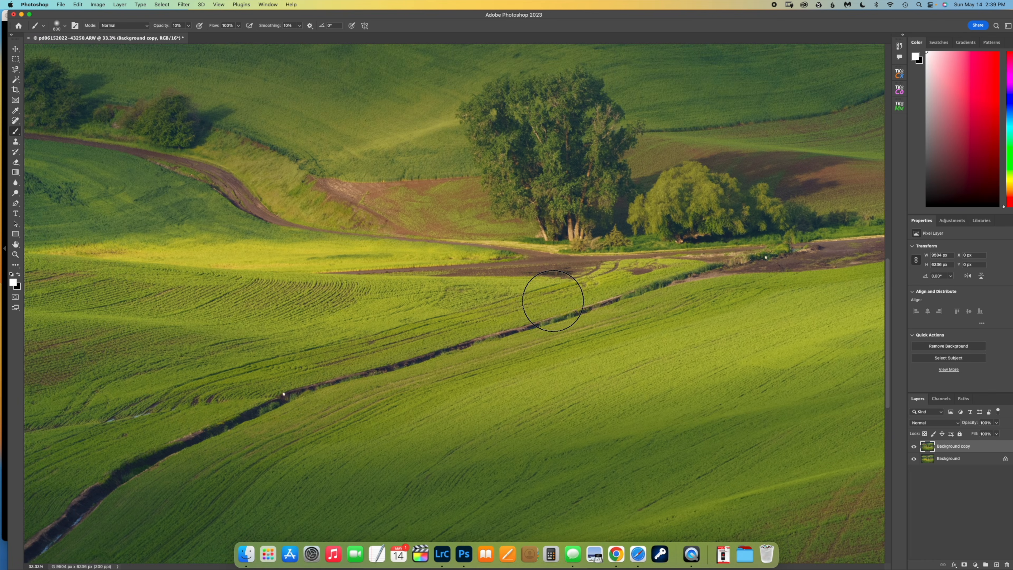
{"action": "scroll", "coordinate": [553, 301], "scroll_direction": "left", "scroll_amount": 3}
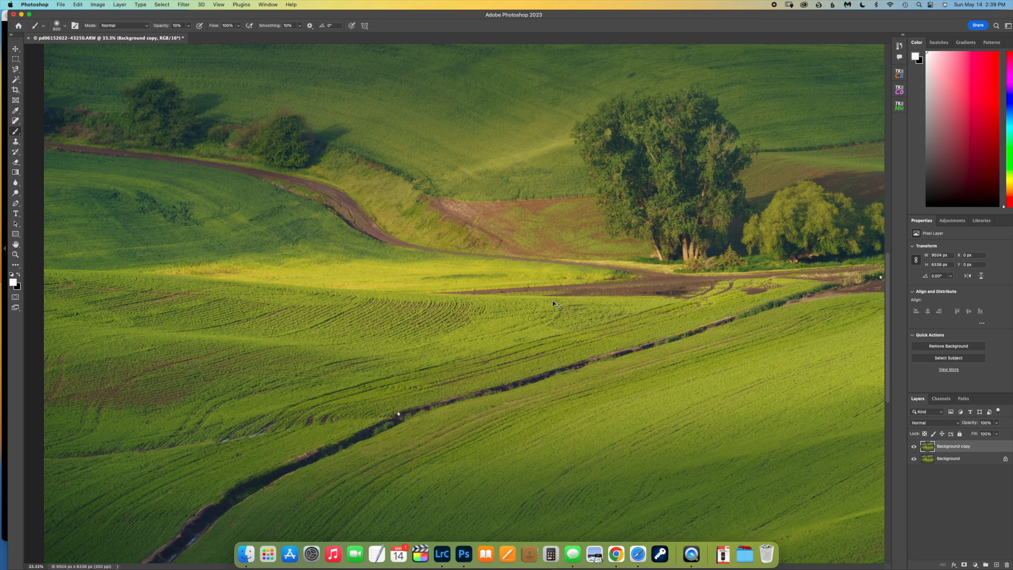
{"action": "key", "text": "super+minus"}
{"action": "key", "text": "super+minus"}
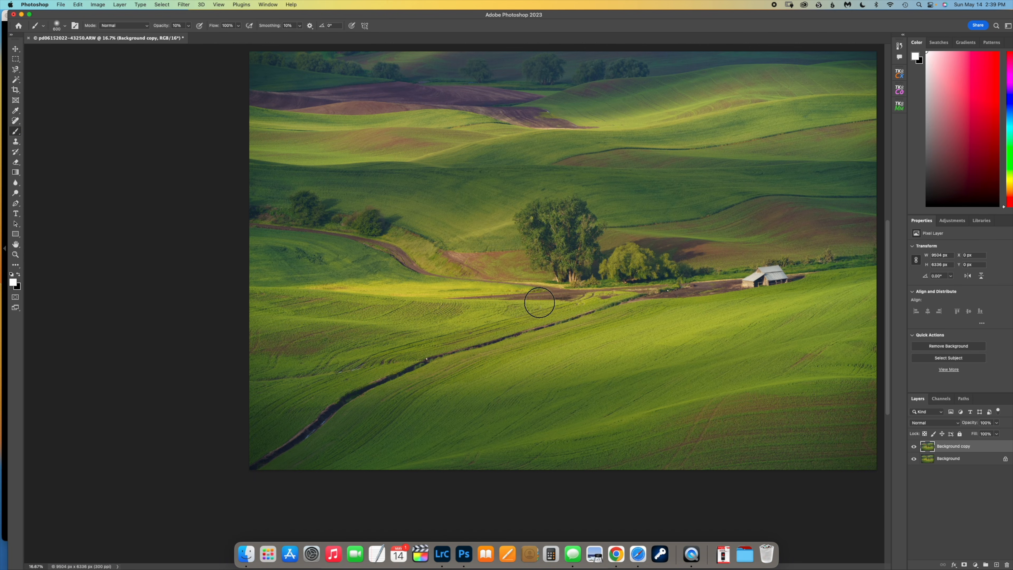
{"action": "scroll", "coordinate": [571, 323], "scroll_direction": "right", "scroll_amount": 3}
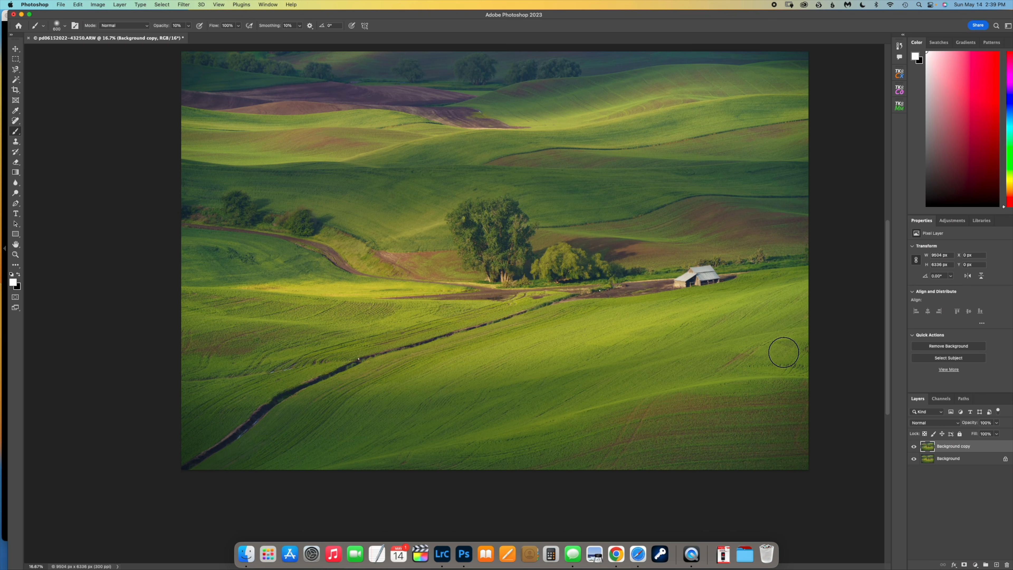
{"action": "key", "text": "super+equal"}
{"action": "key", "text": "super+equal"}
{"action": "key", "text": "super+equal"}
{"action": "scroll", "coordinate": [784, 352], "scroll_direction": "right", "scroll_amount": 5}
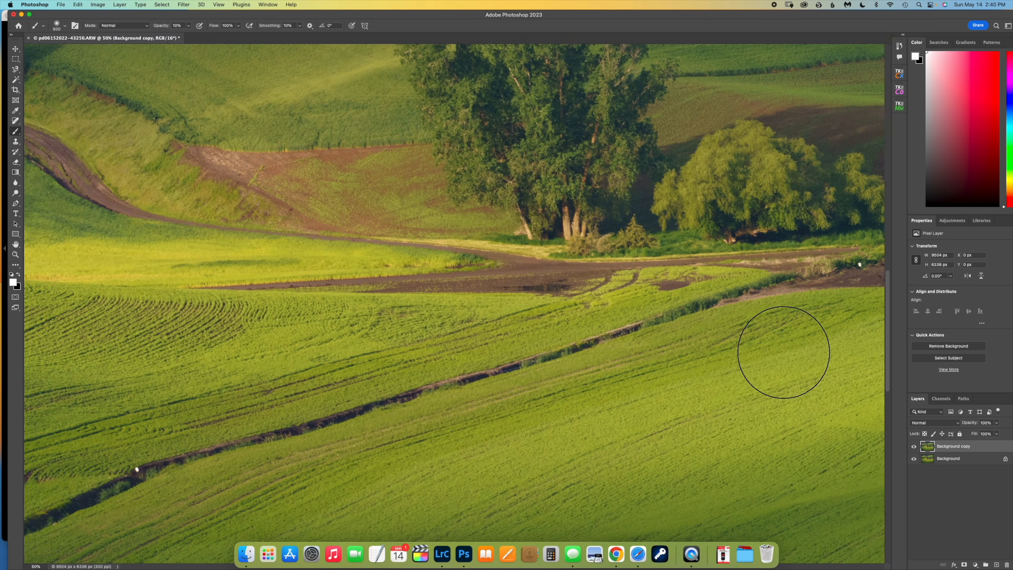
Step: Examine the ditch, trees, barn and hills of the duplicated layer up close and as a whole
{"action": "scroll", "coordinate": [783, 352], "scroll_direction": "left", "scroll_amount": 8}
{"action": "scroll", "coordinate": [784, 352], "scroll_direction": "up", "scroll_amount": 4}
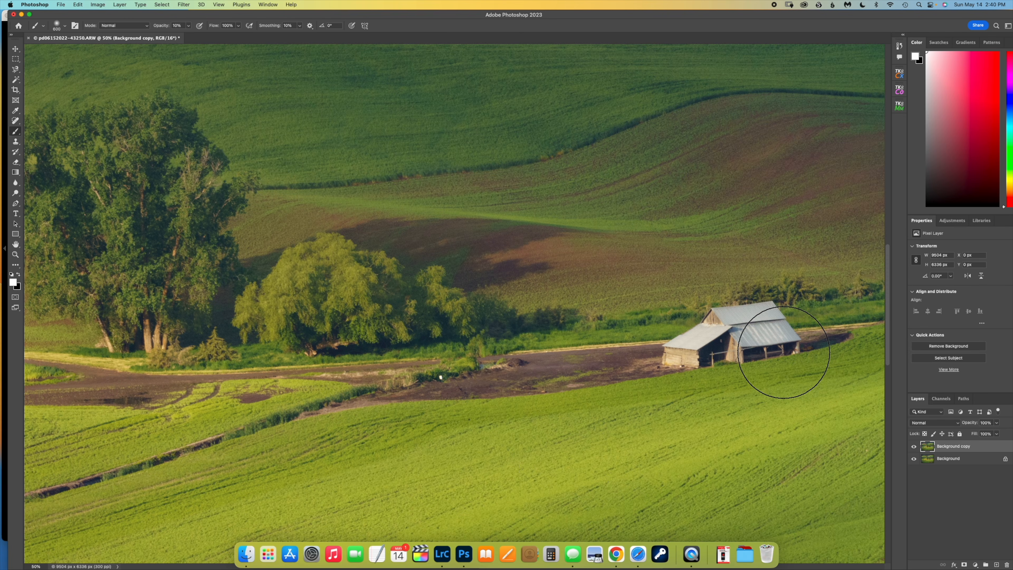
{"action": "key", "text": "super+minus"}
{"action": "key", "text": "super+minus"}
{"action": "key", "text": "super+minus"}
{"action": "key", "text": "super+minus"}
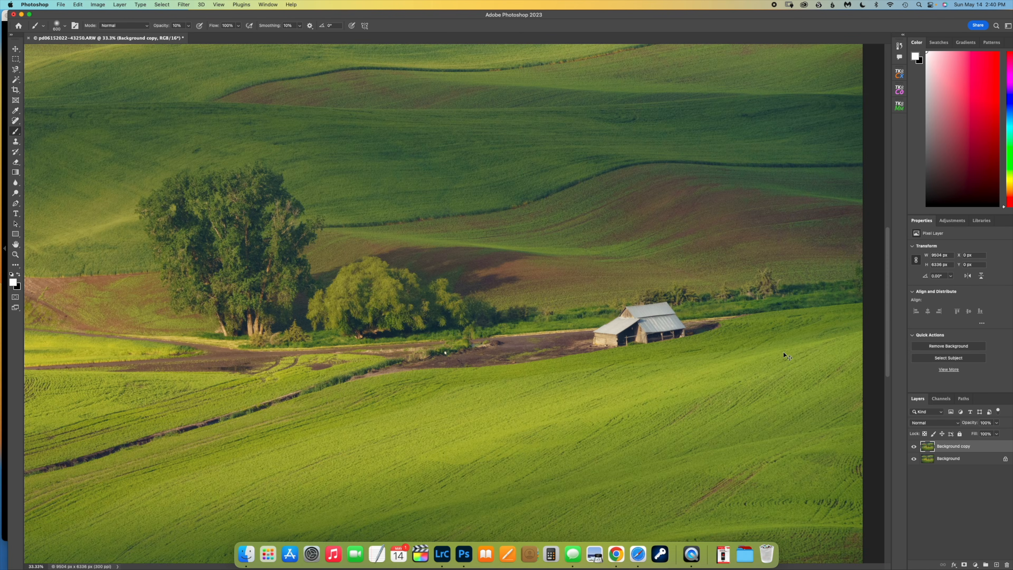
{"action": "scroll", "coordinate": [554, 332], "scroll_direction": "left", "scroll_amount": 10}
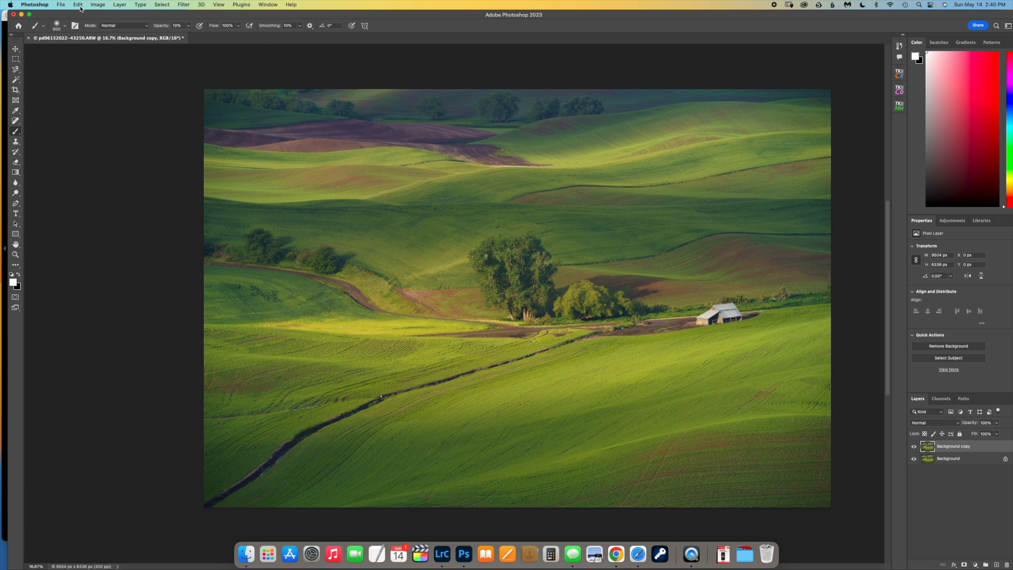
Step: Sharpen the Background copy layer with Topaz Sharpen AI's Out of Focus - Normal model, checking the preview at the barn
{"action": "left_click", "coordinate": [184, 5]}
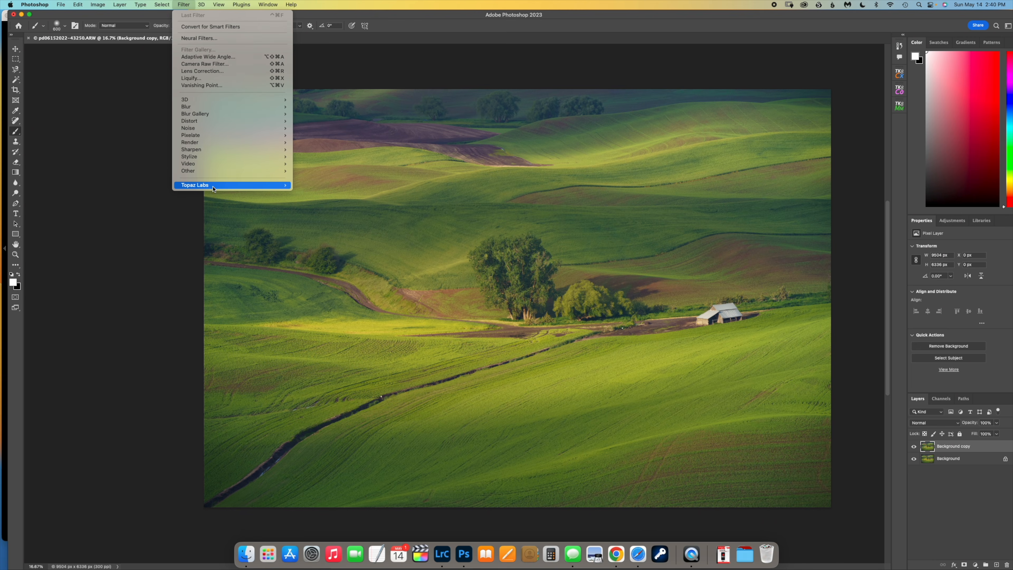
{"action": "mouse_move", "coordinate": [216, 186]}
{"action": "left_click", "coordinate": [318, 193]}
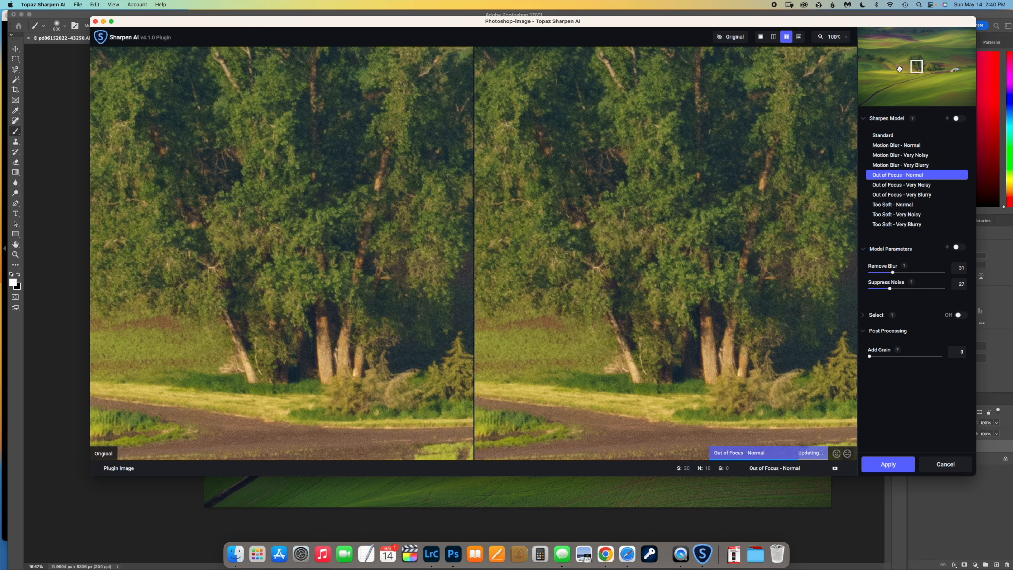
{"action": "left_click_drag", "start_coordinate": [916, 67], "coordinate": [954, 71]}
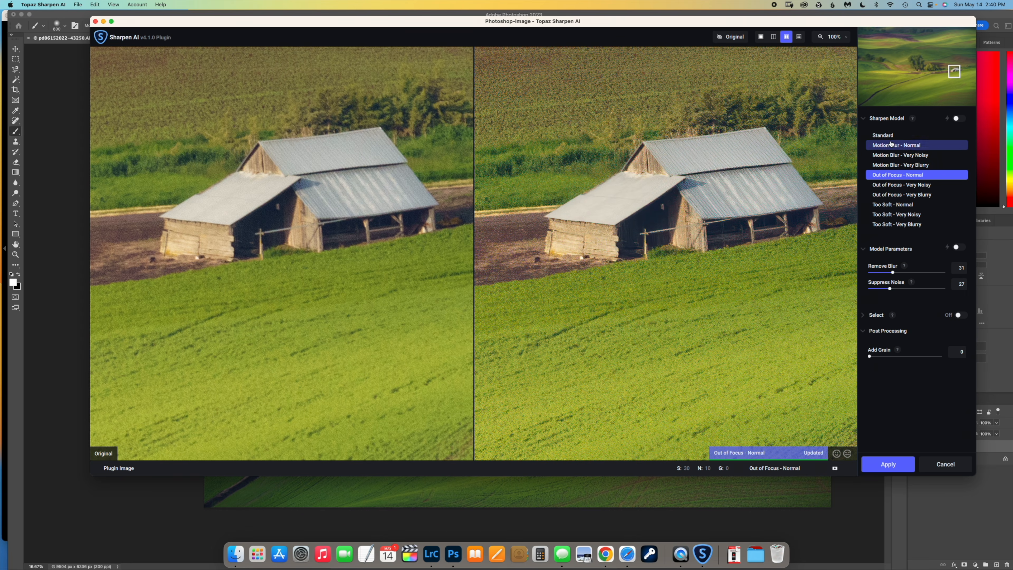
{"action": "left_click", "coordinate": [888, 464]}
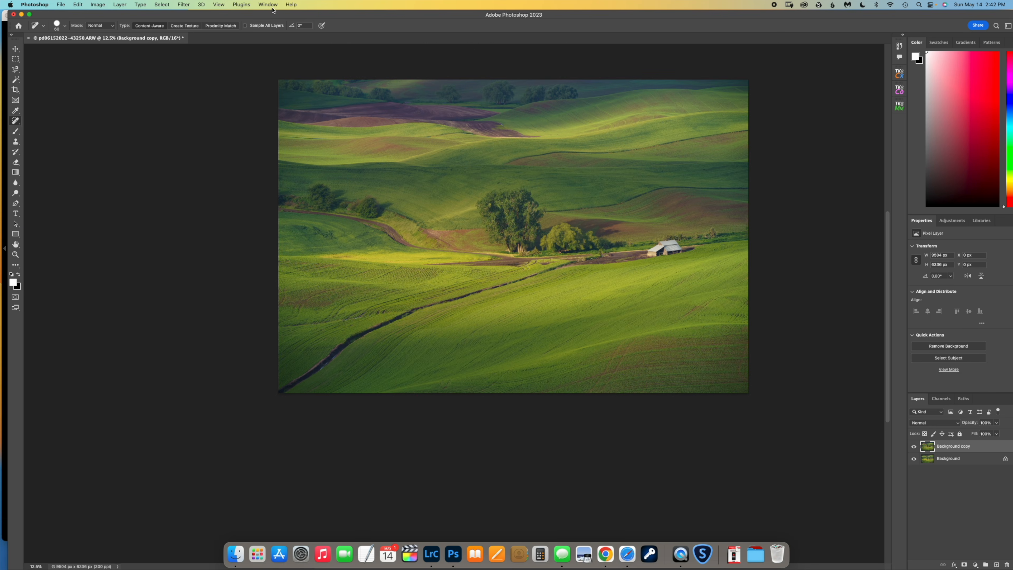
Step: Save the sharpened layered file and switch to Lightroom Classic
{"action": "left_click", "coordinate": [60, 5]}
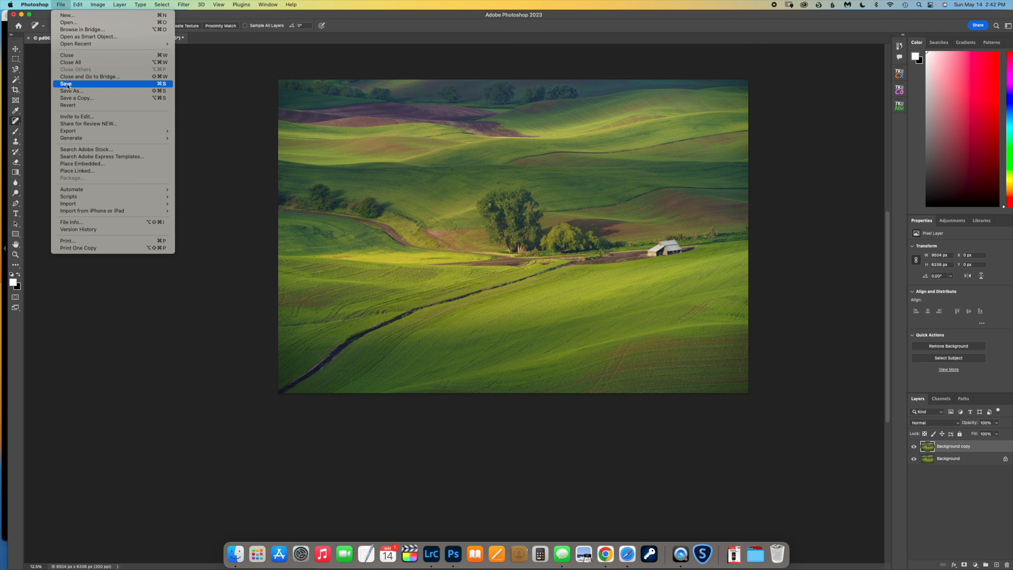
{"action": "left_click", "coordinate": [68, 85]}
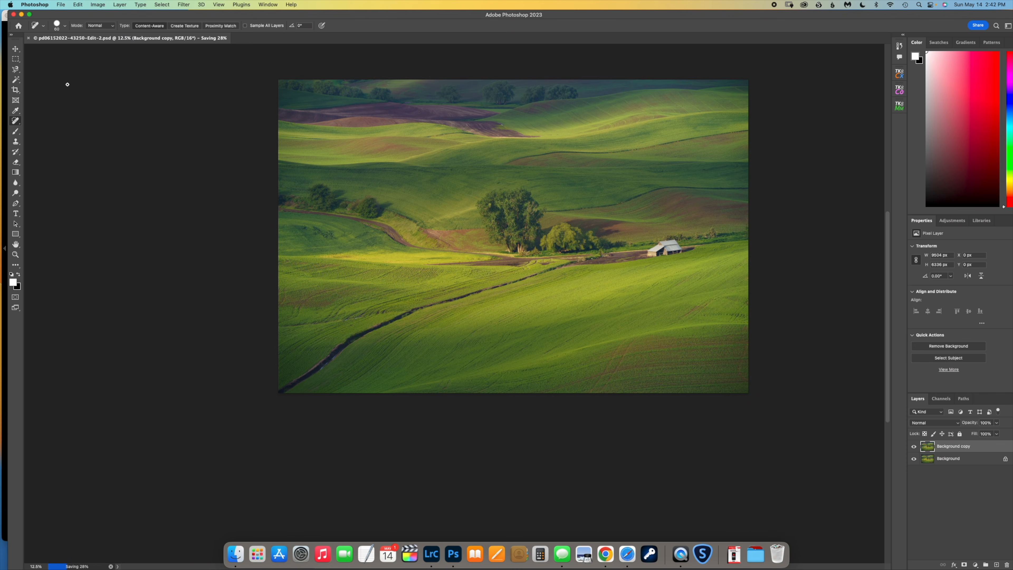
{"action": "left_click", "coordinate": [432, 556]}
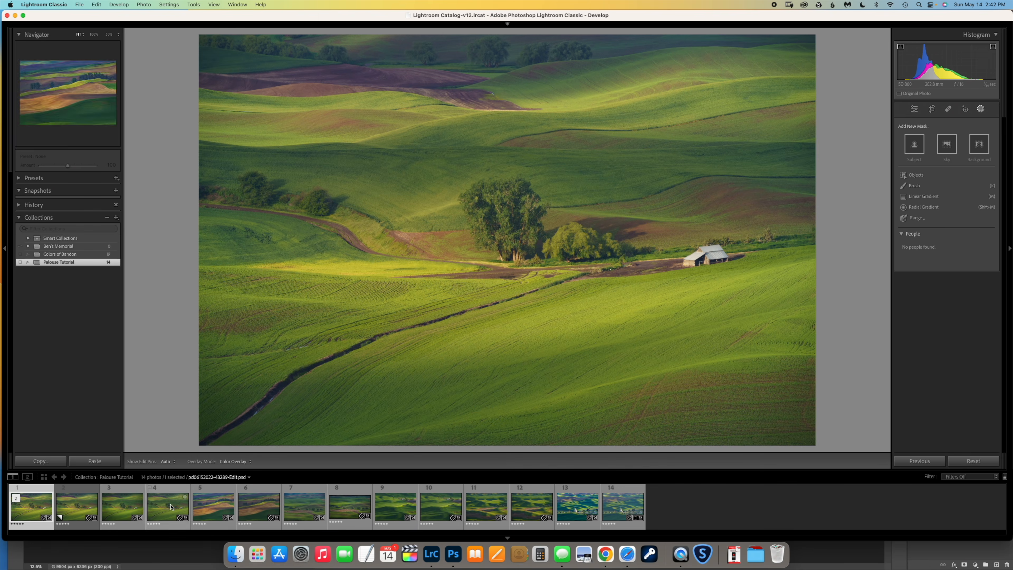
Step: Compare the virtual copy, the original raw file and the finished PSD version of the barn photo
{"action": "left_click", "coordinate": [75, 509]}
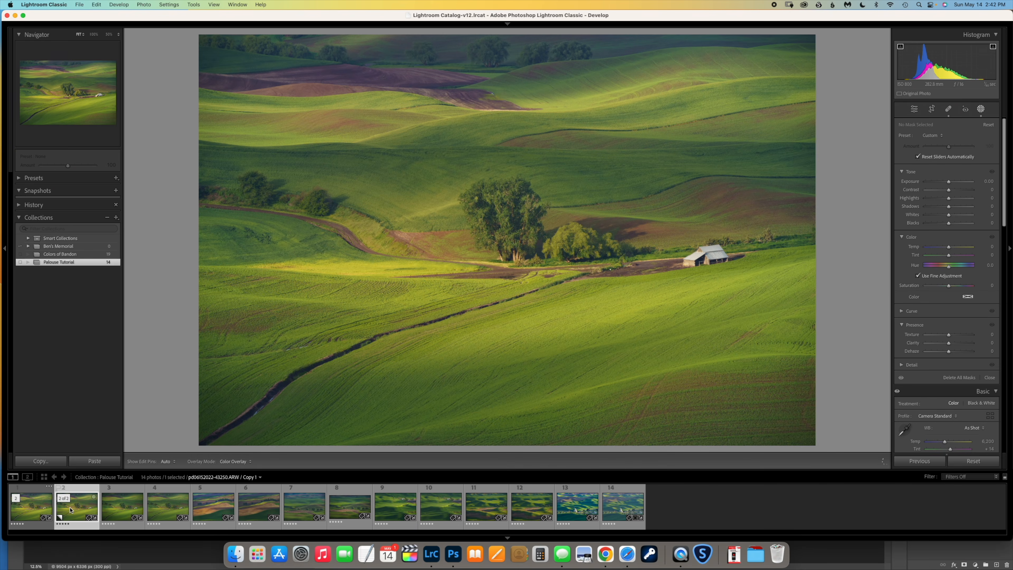
{"action": "left_click", "coordinate": [158, 507]}
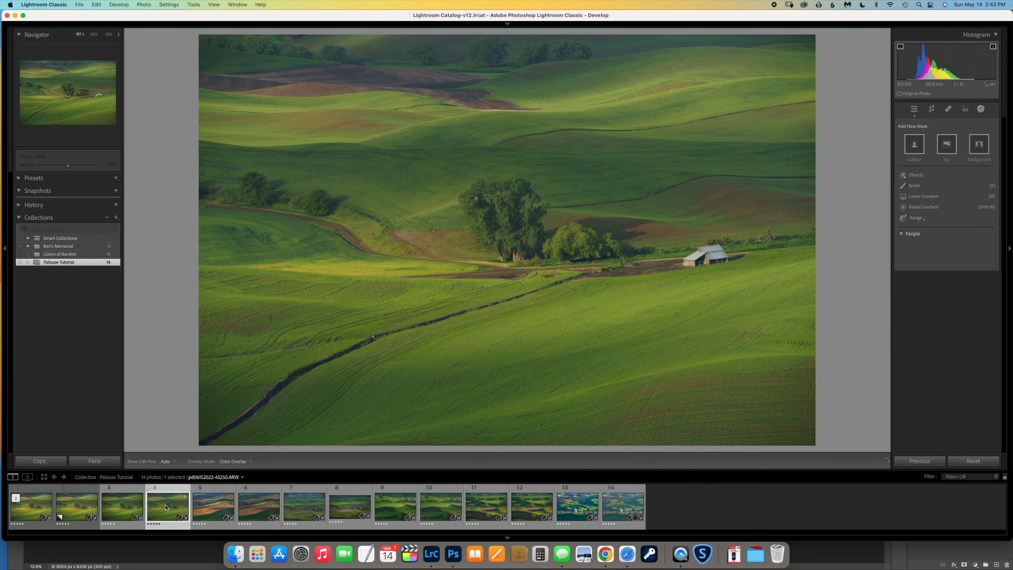
{"action": "left_click", "coordinate": [112, 512]}
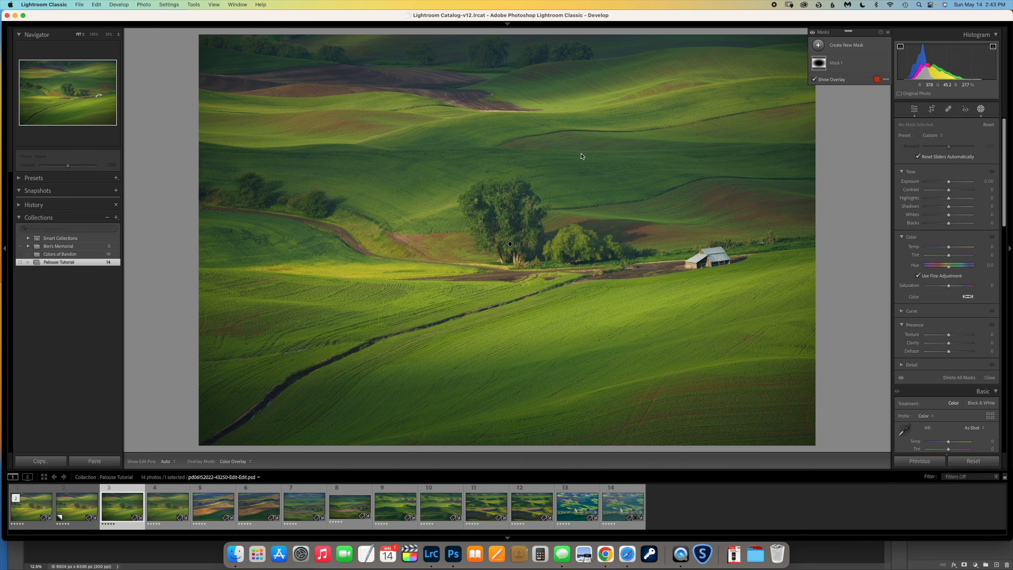
Step: Create a virtual copy of the sixth photo, pd06152022-43289.ARW, and reset its develop settings
{"action": "left_click", "coordinate": [261, 514]}
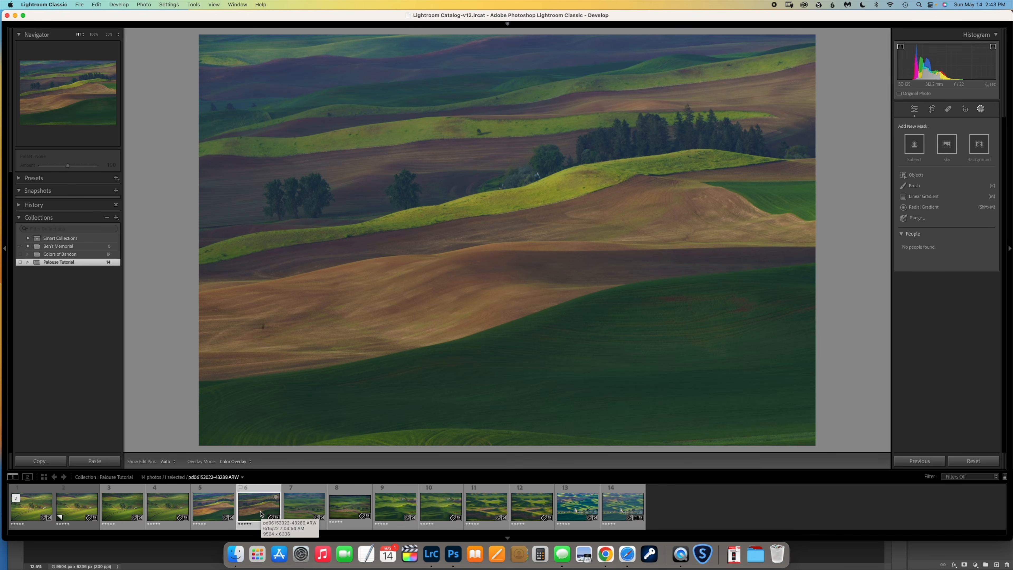
{"action": "right_click", "coordinate": [261, 513]}
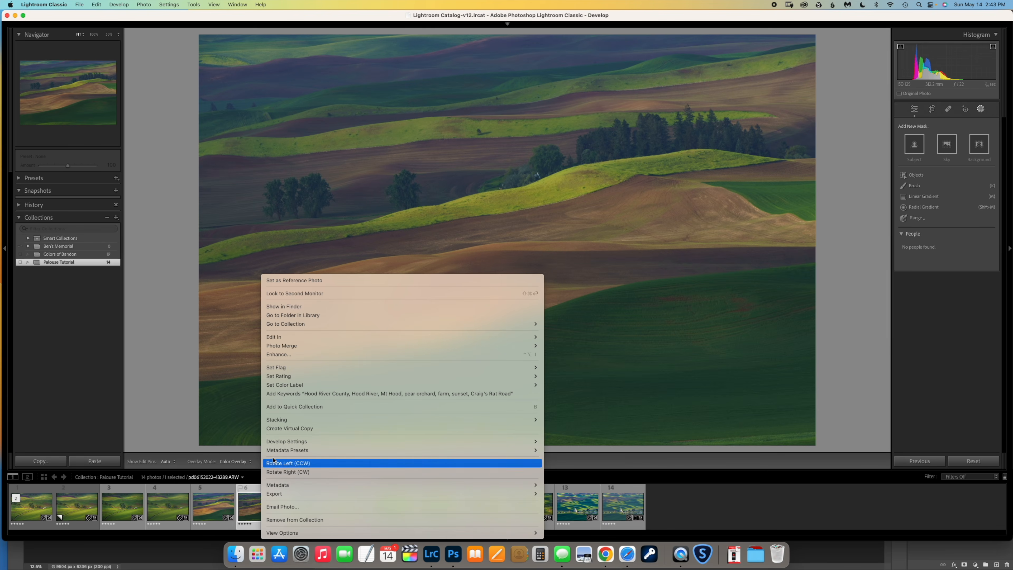
{"action": "left_click", "coordinate": [281, 428]}
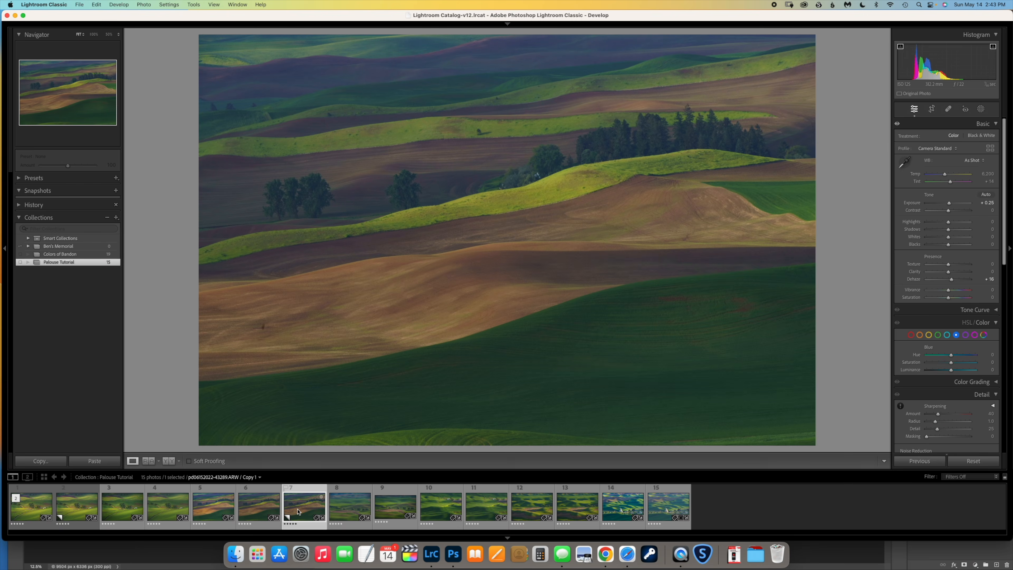
{"action": "left_click", "coordinate": [972, 463]}
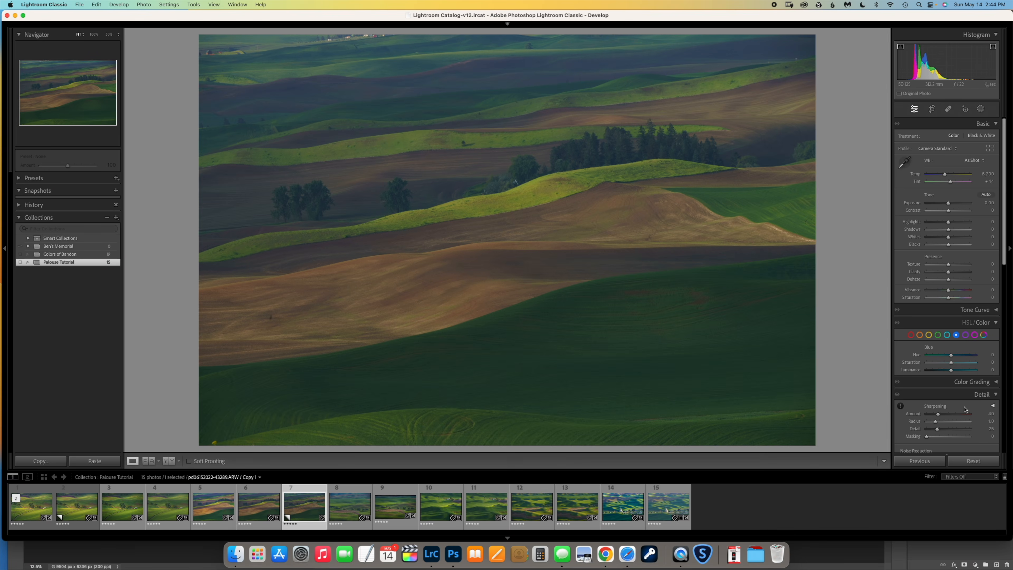
Step: Transform the photo with Scale 124 and Y Offset -12.1, and enable Constrain Crop
{"action": "scroll", "coordinate": [965, 410], "scroll_direction": "down", "scroll_amount": 5}
{"action": "scroll", "coordinate": [965, 409], "scroll_direction": "down", "scroll_amount": 15}
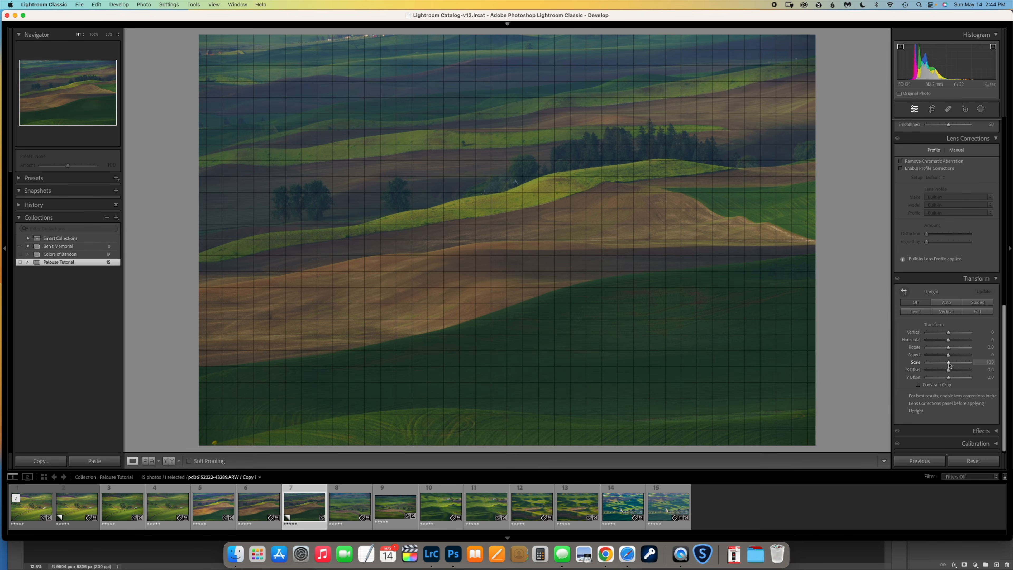
{"action": "mouse_move", "coordinate": [948, 365]}
{"action": "left_mouse_down"}
{"action": "mouse_move", "coordinate": [960, 364]}
{"action": "mouse_move", "coordinate": [947, 379]}
{"action": "left_mouse_up"}
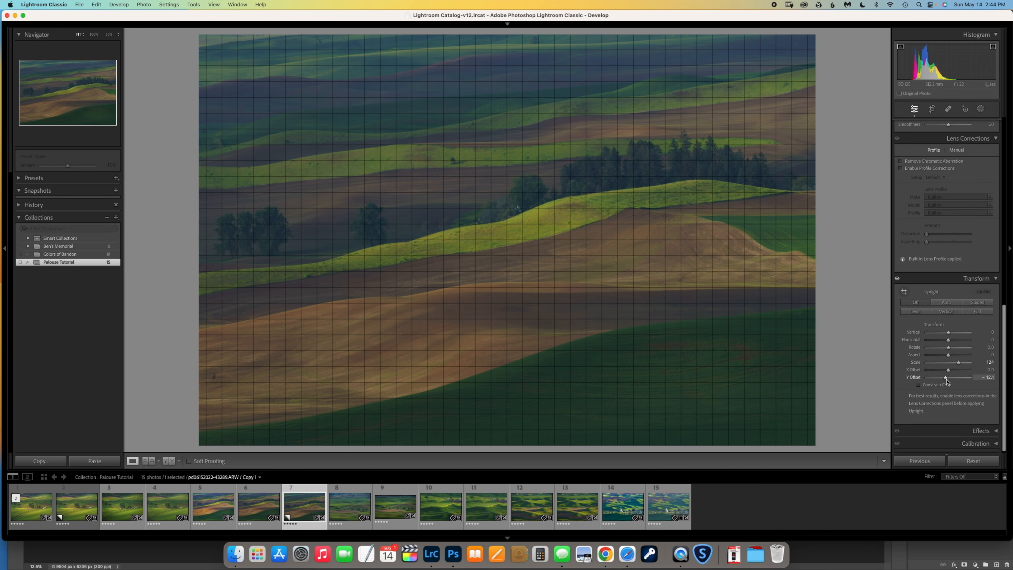
{"action": "left_click", "coordinate": [919, 385]}
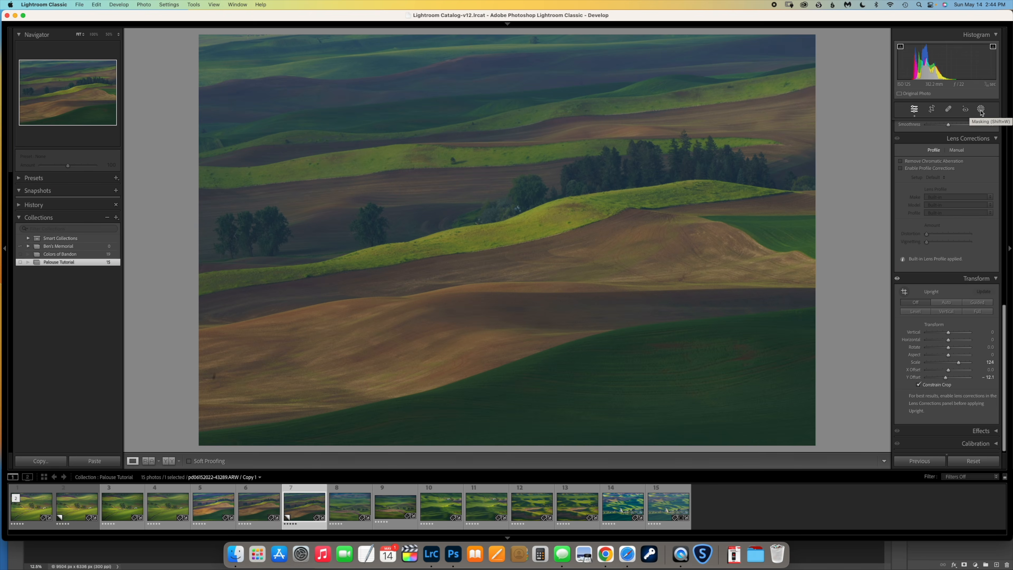
Step: Set the photo's Dehaze to +27 and Exposure to +0.25
{"action": "scroll", "coordinate": [977, 146], "scroll_direction": "up", "scroll_amount": 10}
{"action": "scroll", "coordinate": [977, 145], "scroll_direction": "up", "scroll_amount": 7}
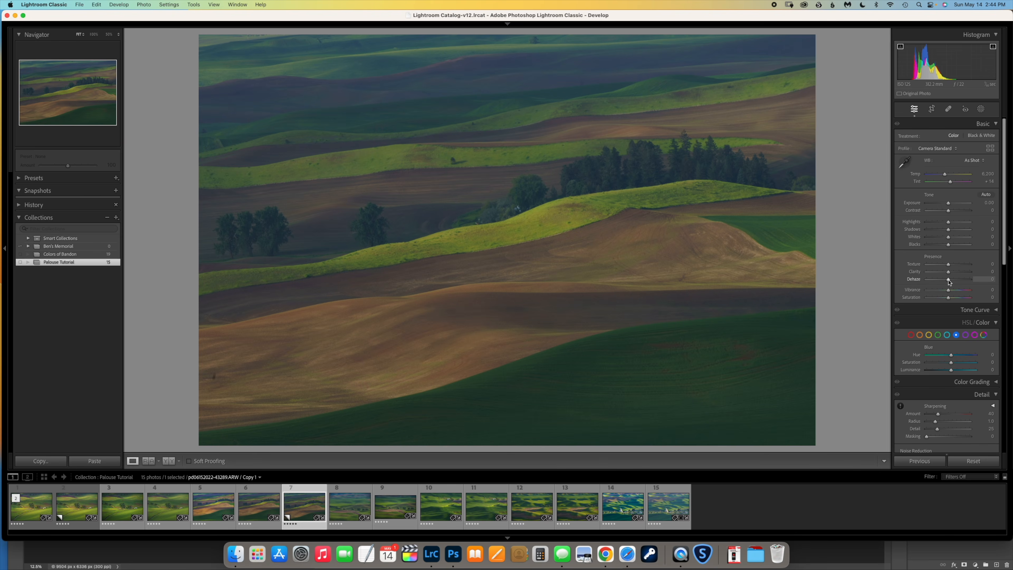
{"action": "left_click_drag", "start_coordinate": [949, 281], "coordinate": [954, 281]}
{"action": "left_click_drag", "start_coordinate": [948, 206], "coordinate": [949, 207]}
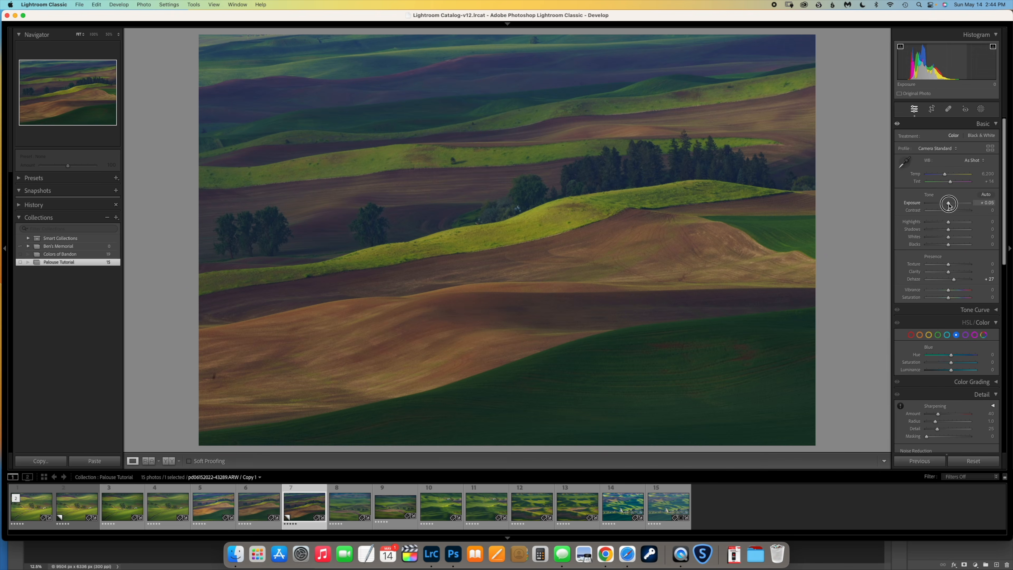
Step: Heal the small dark spot on the brown field near the photo's left edge
{"action": "left_click", "coordinate": [948, 109]}
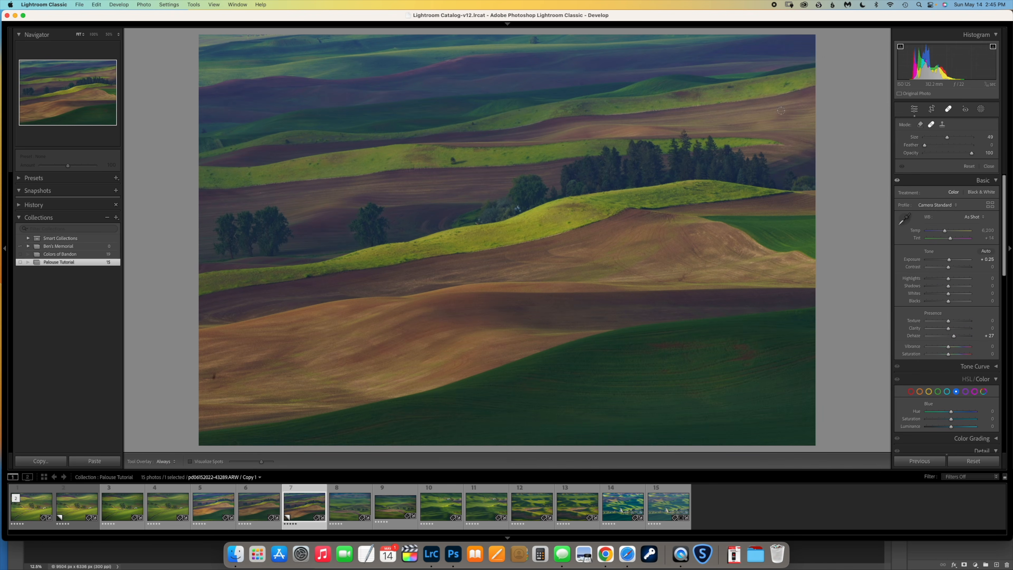
{"action": "left_click", "coordinate": [213, 377]}
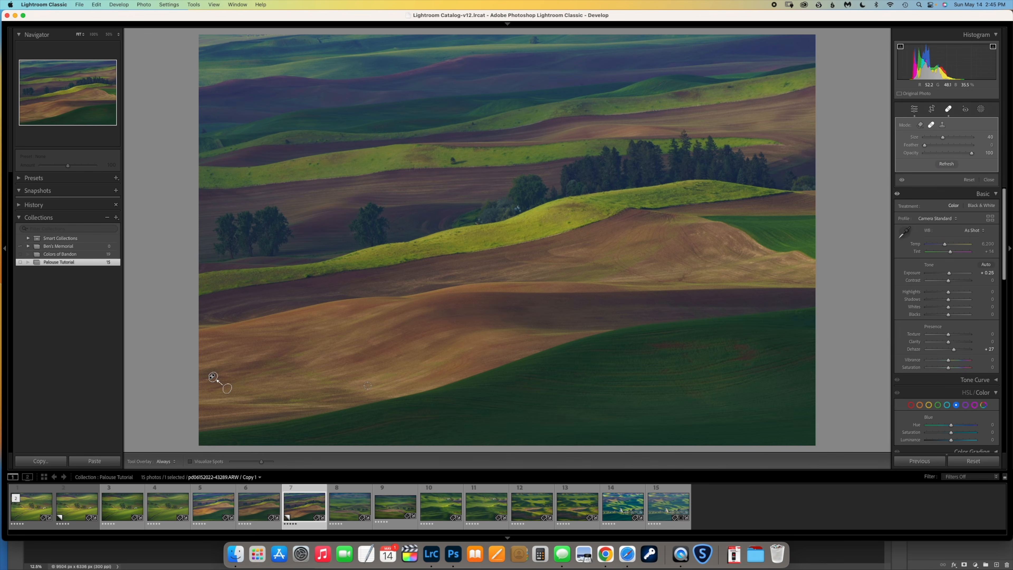
{"action": "left_click", "coordinate": [949, 109]}
Step: Add a radial gradient mask centred on the bright green ridge, with its ellipse spanning nearly the whole photo
{"action": "left_click", "coordinate": [981, 109]}
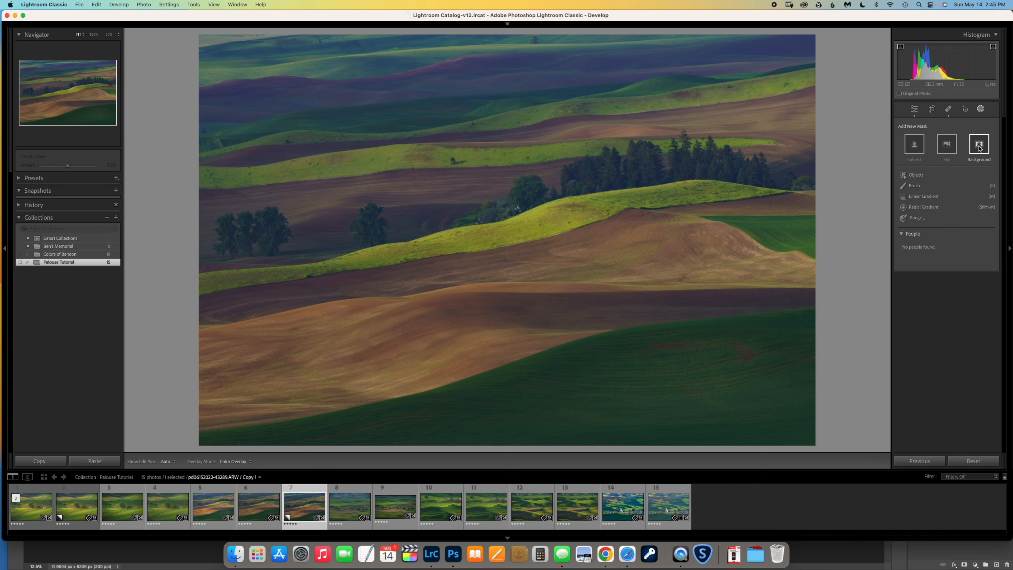
{"action": "left_click", "coordinate": [918, 207]}
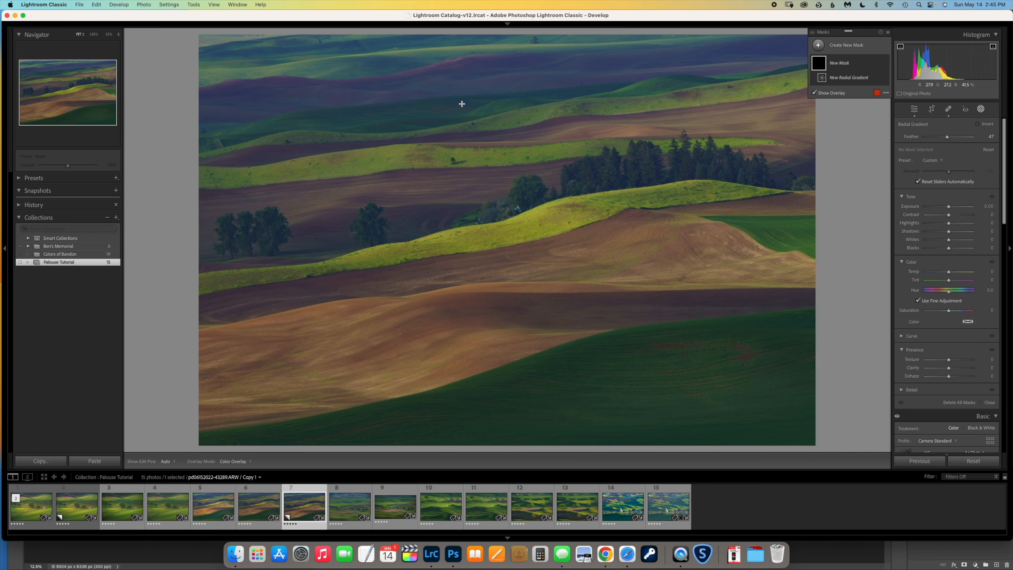
{"action": "left_click_drag", "start_coordinate": [275, 202], "coordinate": [611, 324]}
{"action": "left_click_drag", "start_coordinate": [403, 218], "coordinate": [548, 231]}
{"action": "left_click_drag", "start_coordinate": [497, 109], "coordinate": [500, 45]}
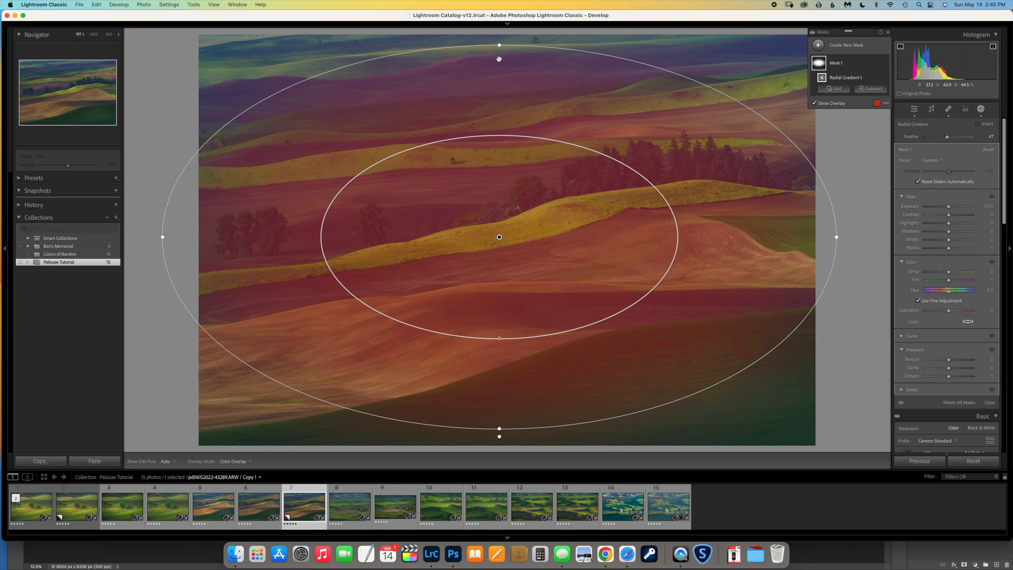
{"action": "left_click_drag", "start_coordinate": [162, 237], "coordinate": [199, 237]}
{"action": "mouse_move", "coordinate": [586, 251]}
{"action": "left_mouse_down"}
{"action": "mouse_move", "coordinate": [604, 264]}
{"action": "mouse_move", "coordinate": [593, 256]}
{"action": "left_mouse_up"}
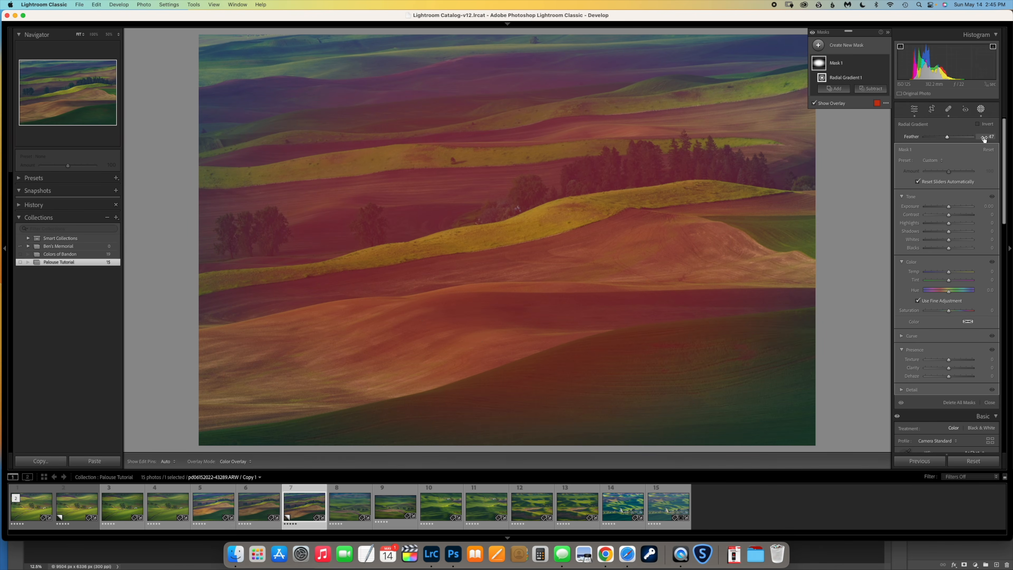
Step: Invert the radial gradient mask and hide its red overlay
{"action": "left_click", "coordinate": [978, 125]}
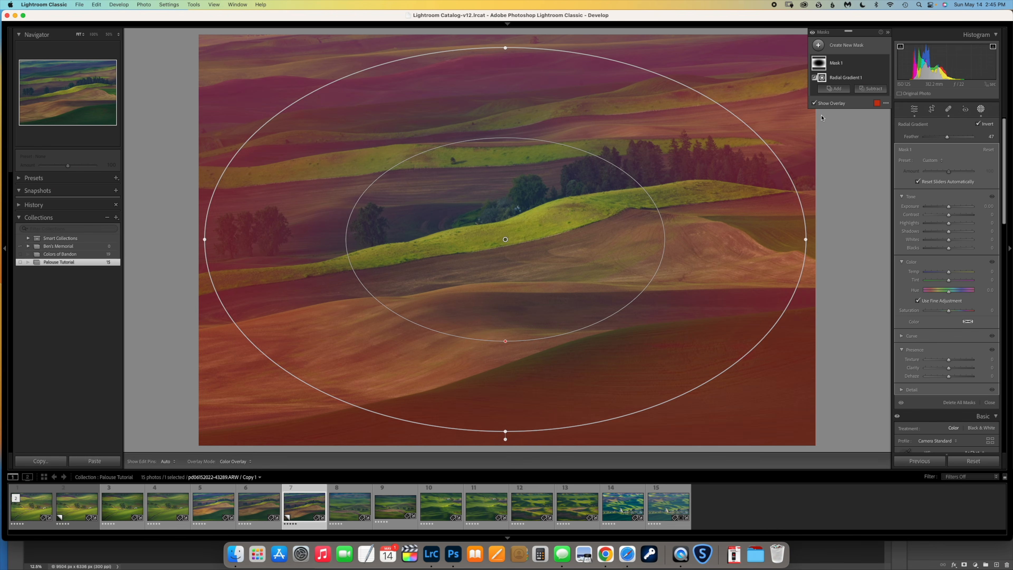
{"action": "left_click", "coordinate": [815, 104]}
{"action": "left_click", "coordinate": [815, 103]}
{"action": "left_click", "coordinate": [815, 103]}
{"action": "left_click", "coordinate": [815, 104]}
{"action": "left_click", "coordinate": [815, 104]}
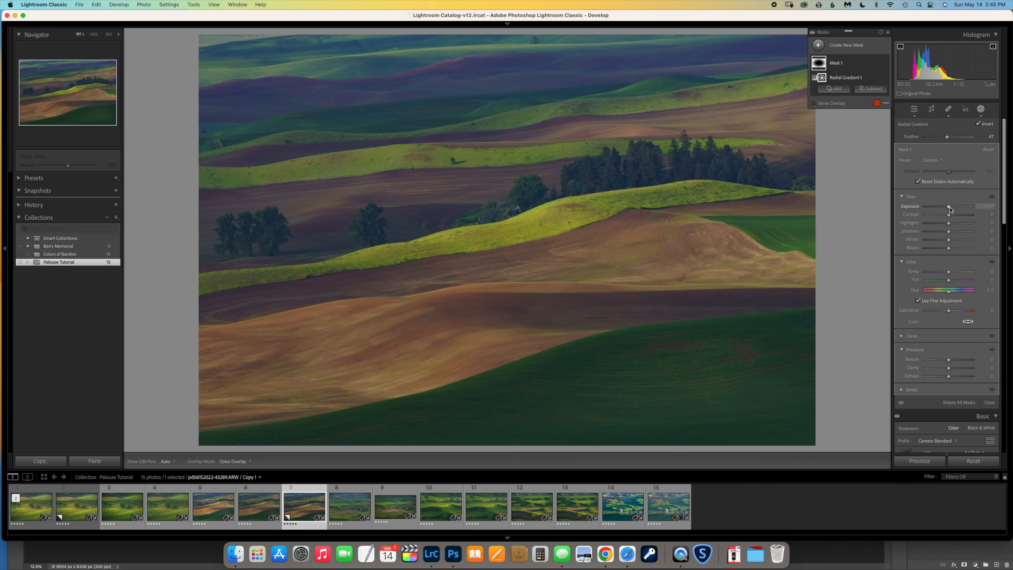
Step: Set the mask's Exposure to -0.14 and Contrast to 16 to darken the area around the ridge
{"action": "left_click_drag", "start_coordinate": [949, 207], "coordinate": [948, 207]}
{"action": "left_click_drag", "start_coordinate": [951, 216], "coordinate": [953, 216]}
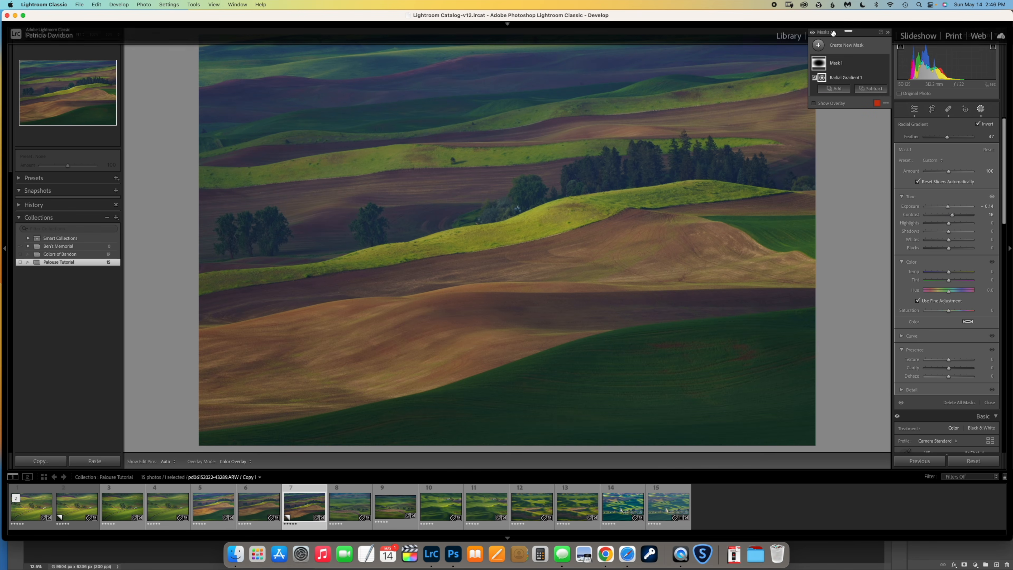
Step: Duplicate Mask 1 and turn off the inversion of the copy's radial gradient to target the area inside the ellipse
{"action": "mouse_move", "coordinate": [882, 76]}
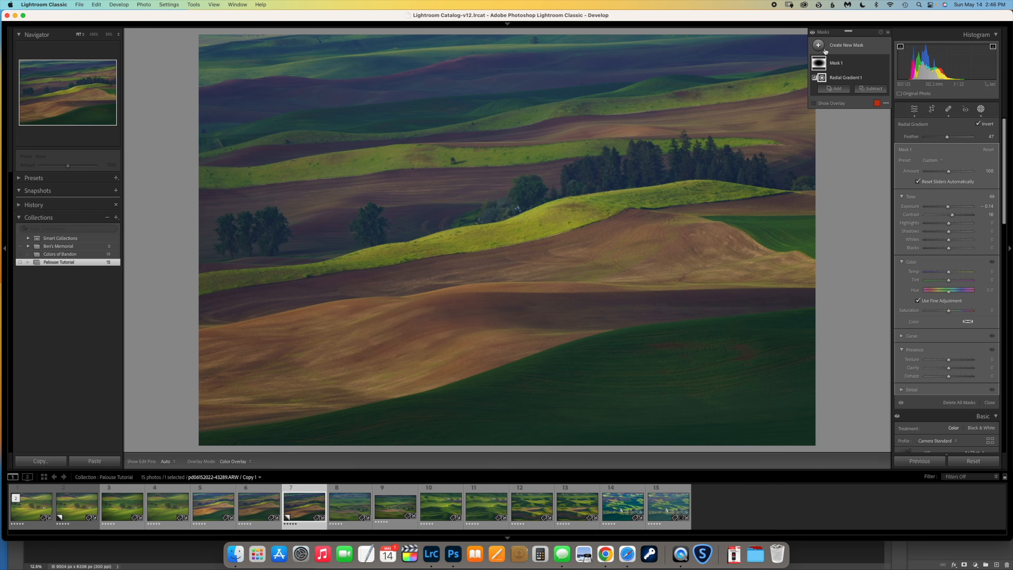
{"action": "left_click", "coordinate": [877, 65]}
{"action": "mouse_move", "coordinate": [894, 107]}
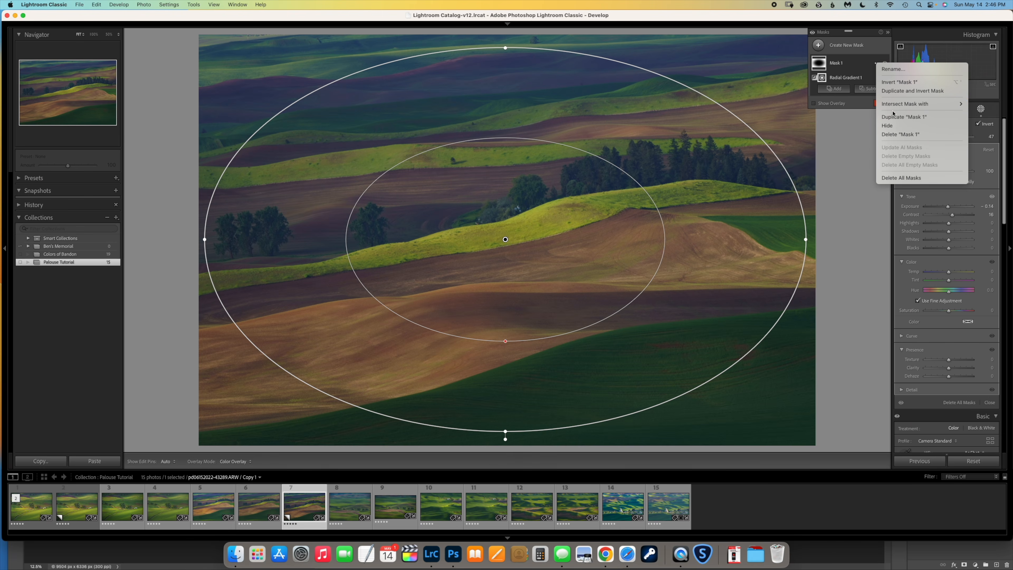
{"action": "left_click", "coordinate": [893, 117]}
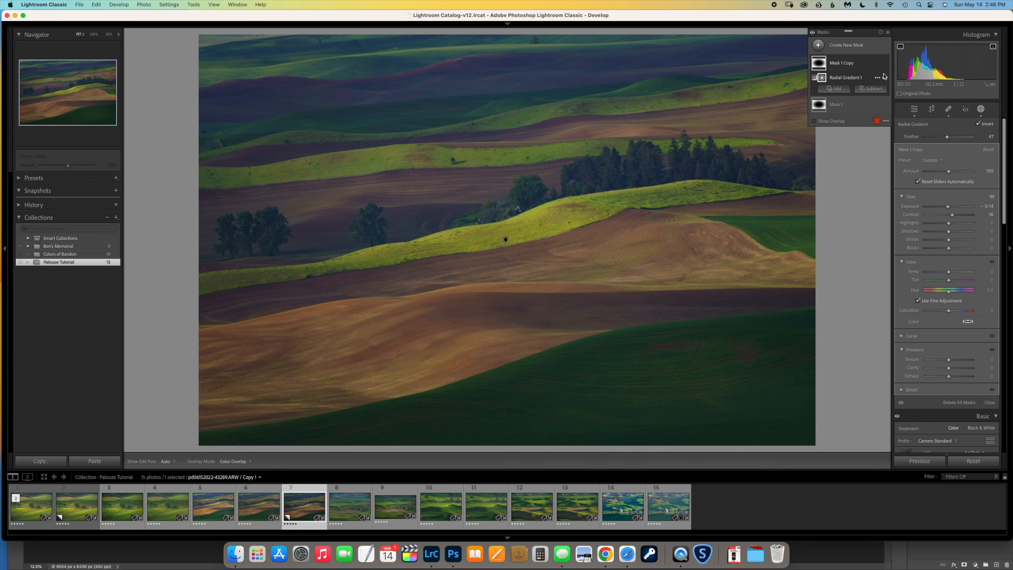
{"action": "left_click", "coordinate": [876, 64]}
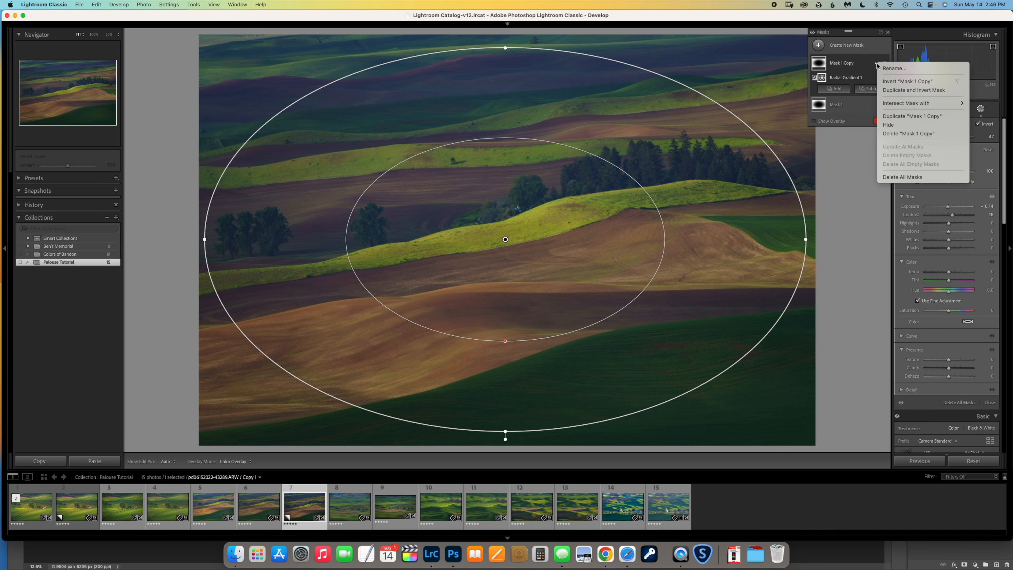
{"action": "left_click", "coordinate": [994, 108]}
{"action": "left_click", "coordinate": [979, 124]}
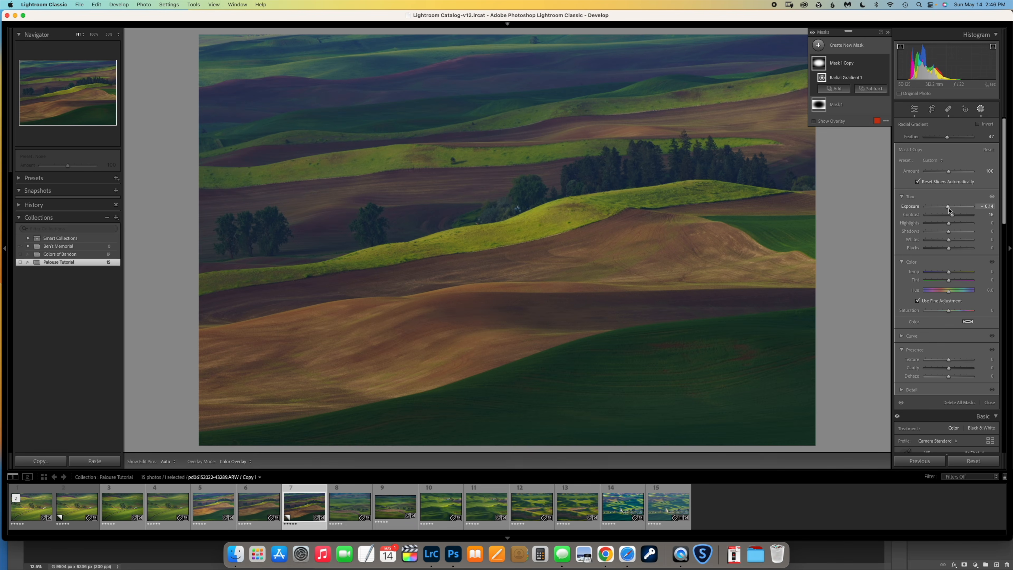
Step: Set the copied mask's Exposure to 0.74, Contrast to 30 and Highlights to -38, and finish masking
{"action": "mouse_move", "coordinate": [948, 208]}
{"action": "left_mouse_down"}
{"action": "mouse_move", "coordinate": [940, 225]}
{"action": "mouse_move", "coordinate": [957, 216]}
{"action": "left_mouse_up"}
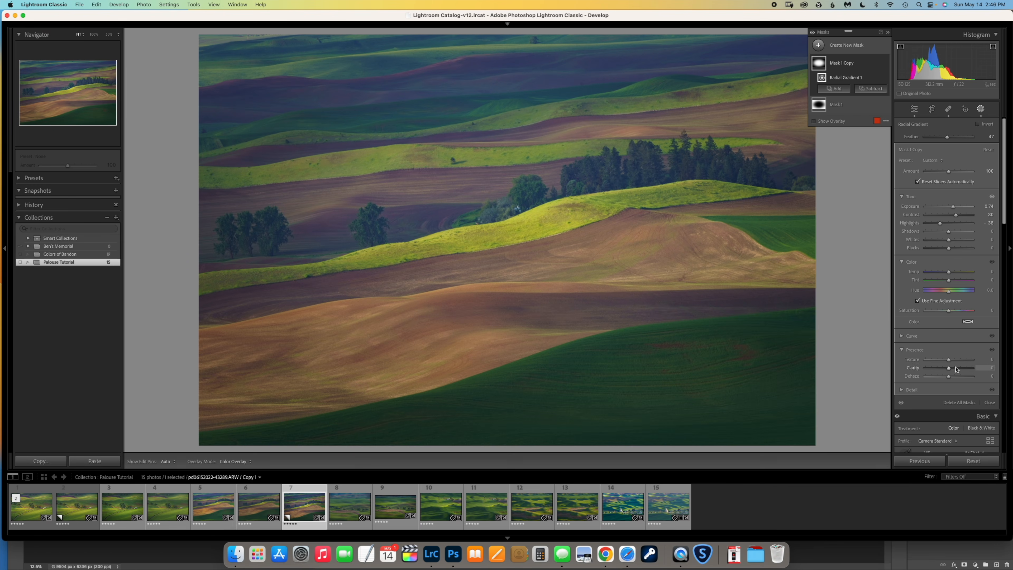
{"action": "left_click_drag", "start_coordinate": [949, 272], "coordinate": [950, 273]}
{"action": "left_click", "coordinate": [981, 109]}
Step: Open the masked photo in Adobe Photoshop 2023 and duplicate its Background layer
{"action": "right_click", "coordinate": [307, 513]}
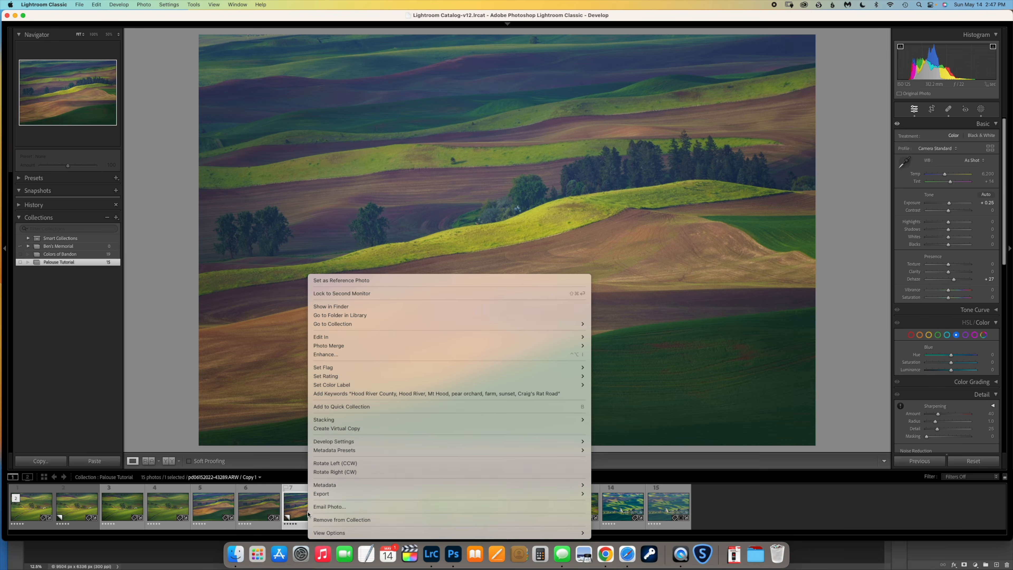
{"action": "mouse_move", "coordinate": [469, 340]}
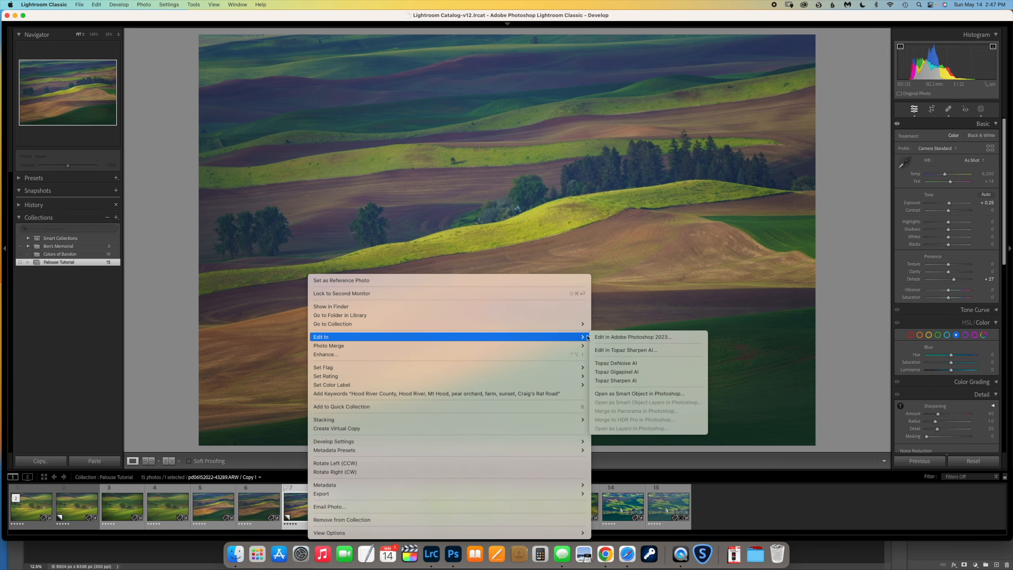
{"action": "left_click", "coordinate": [613, 337]}
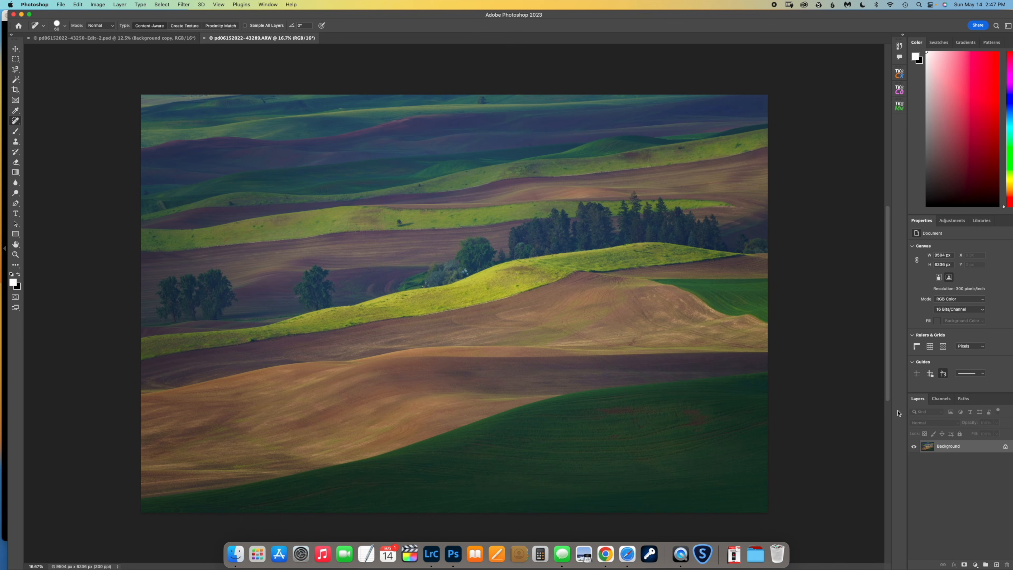
{"action": "right_click", "coordinate": [970, 449]}
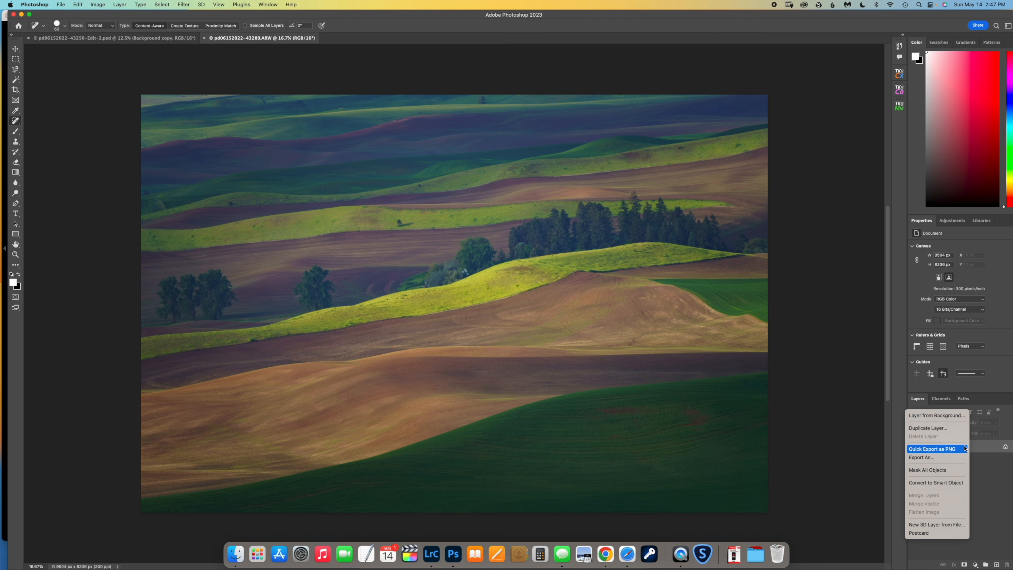
{"action": "left_click", "coordinate": [944, 428]}
{"action": "left_click", "coordinate": [384, 290]}
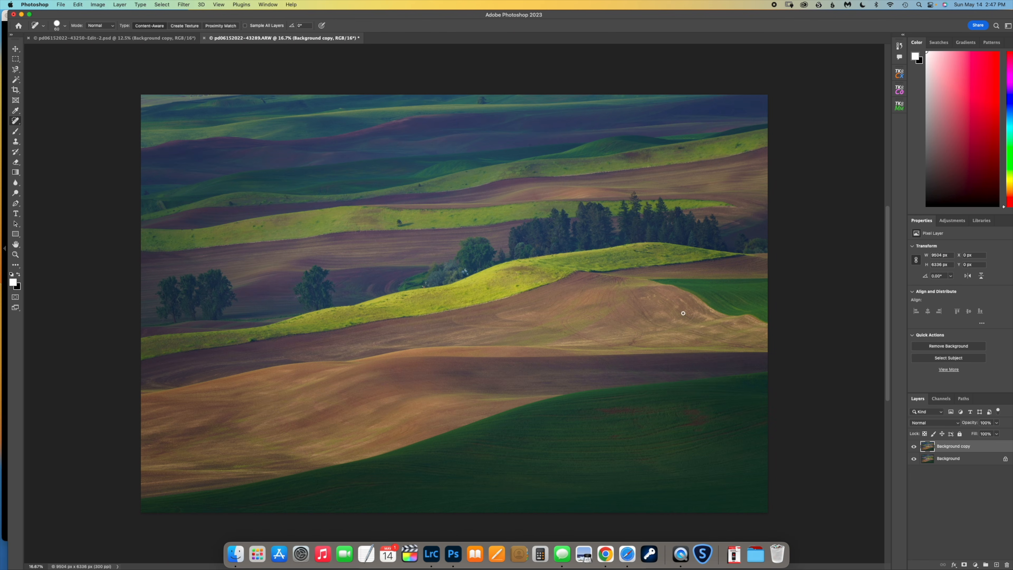
Step: Examine the photo at 25% magnification from edge to edge, checking the hills, trees and fields for remaining flaws
{"action": "key", "text": "super+plus"}
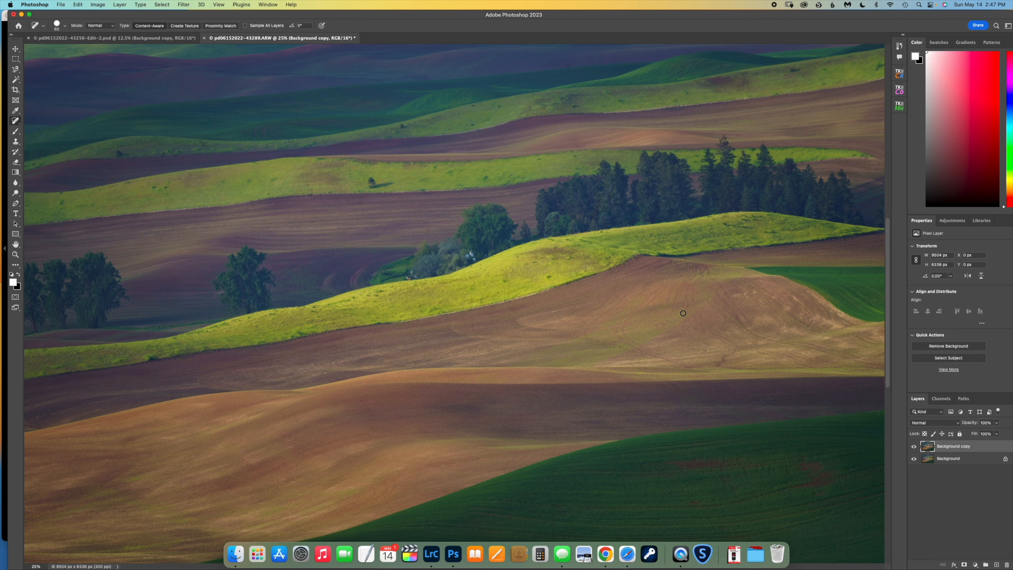
{"action": "scroll", "coordinate": [683, 313], "scroll_direction": "up", "scroll_amount": 5}
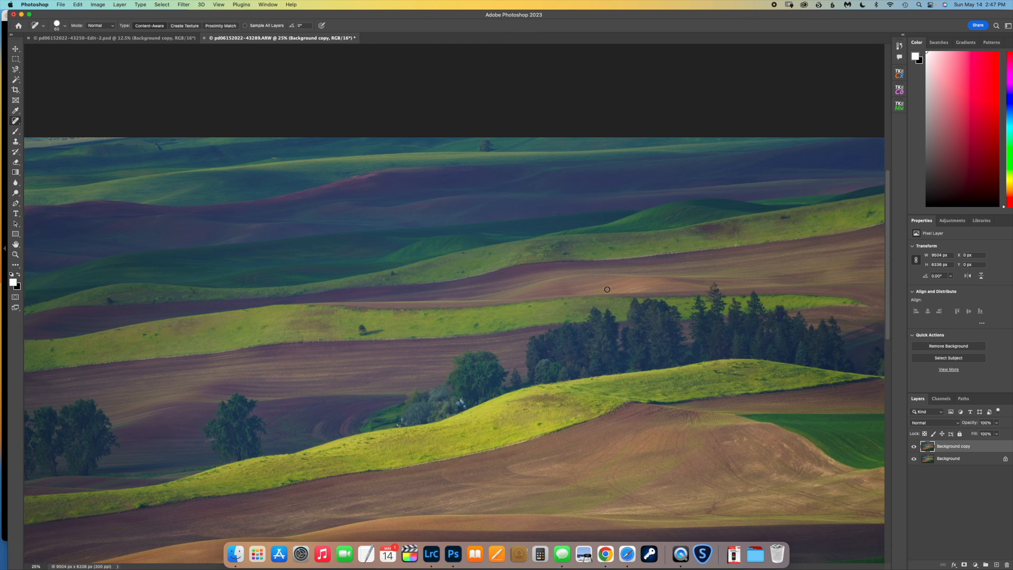
{"action": "scroll", "coordinate": [608, 290], "scroll_direction": "up", "scroll_amount": 1}
{"action": "scroll", "coordinate": [607, 290], "scroll_direction": "right", "scroll_amount": 4}
{"action": "scroll", "coordinate": [607, 290], "scroll_direction": "down", "scroll_amount": 3}
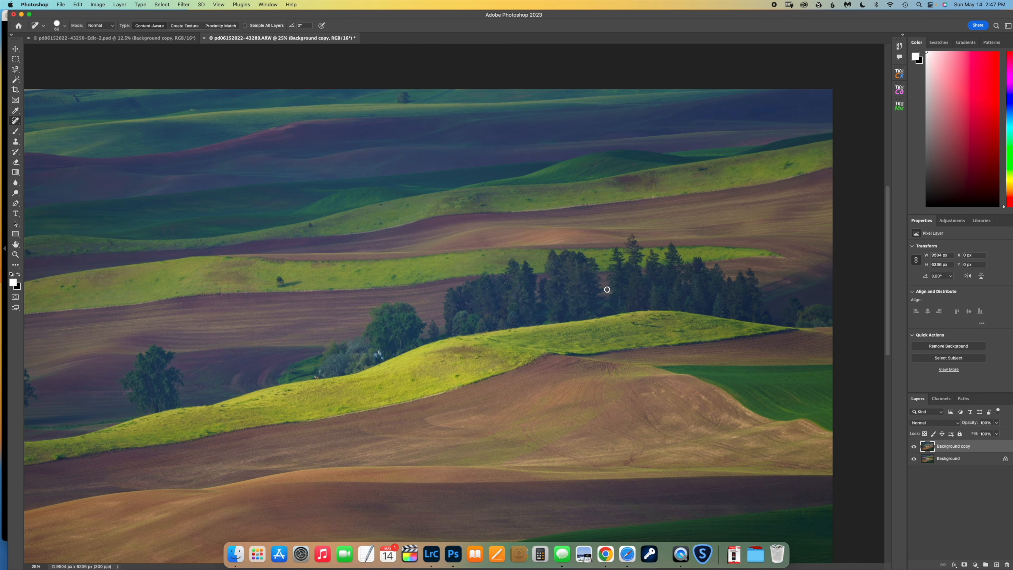
{"action": "scroll", "coordinate": [607, 289], "scroll_direction": "down", "scroll_amount": 5}
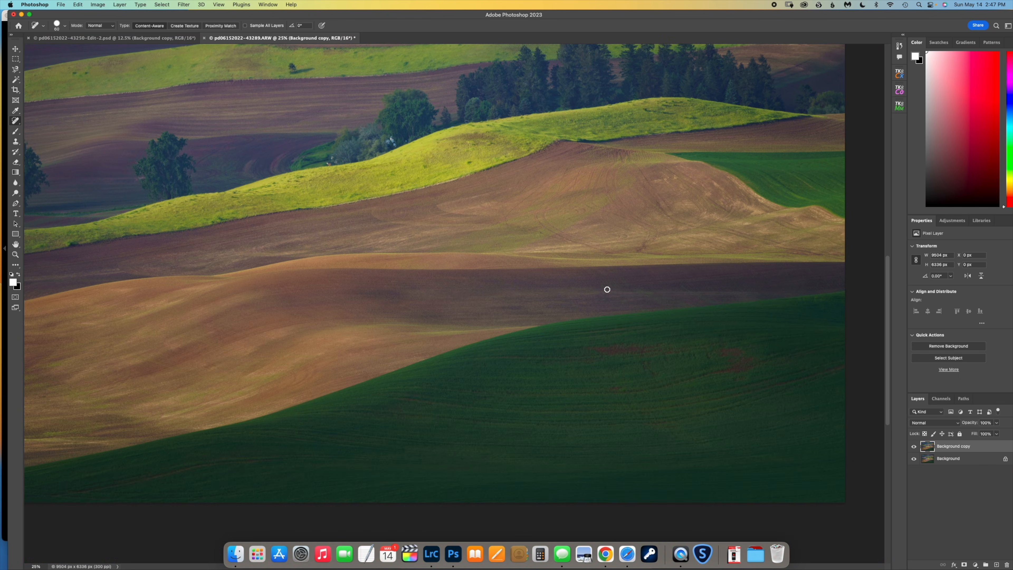
{"action": "scroll", "coordinate": [607, 289], "scroll_direction": "left", "scroll_amount": 5}
{"action": "scroll", "coordinate": [607, 290], "scroll_direction": "up", "scroll_amount": 3}
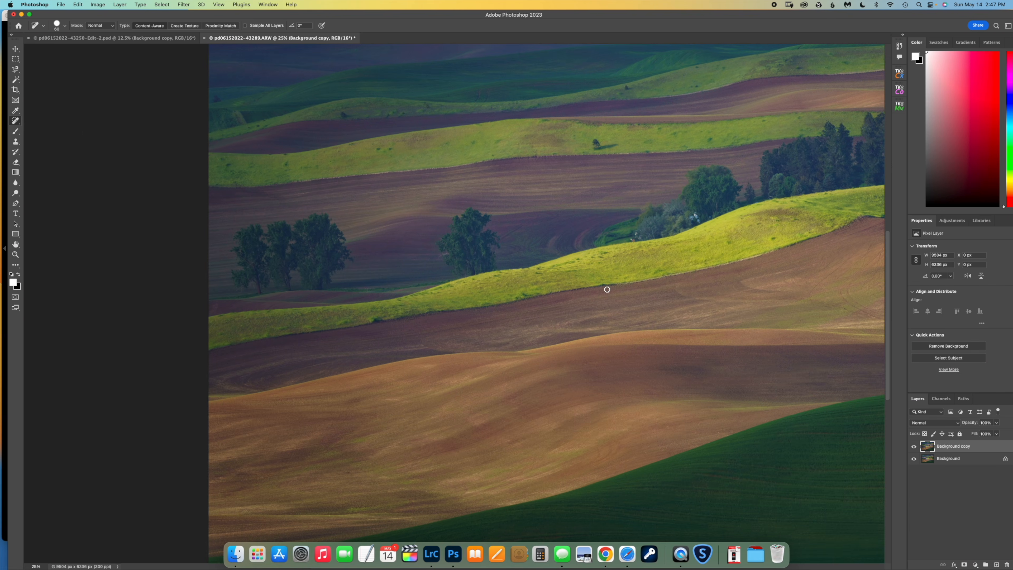
{"action": "scroll", "coordinate": [607, 289], "scroll_direction": "up", "scroll_amount": 4}
{"action": "scroll", "coordinate": [607, 290], "scroll_direction": "right", "scroll_amount": 3}
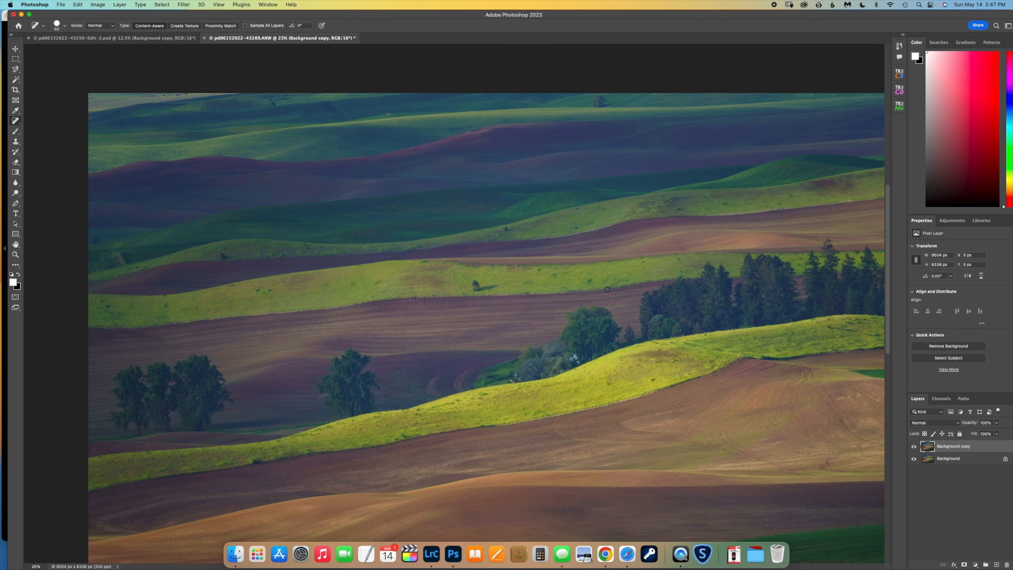
{"action": "scroll", "coordinate": [607, 290], "scroll_direction": "right", "scroll_amount": 5}
{"action": "scroll", "coordinate": [607, 289], "scroll_direction": "down", "scroll_amount": 1}
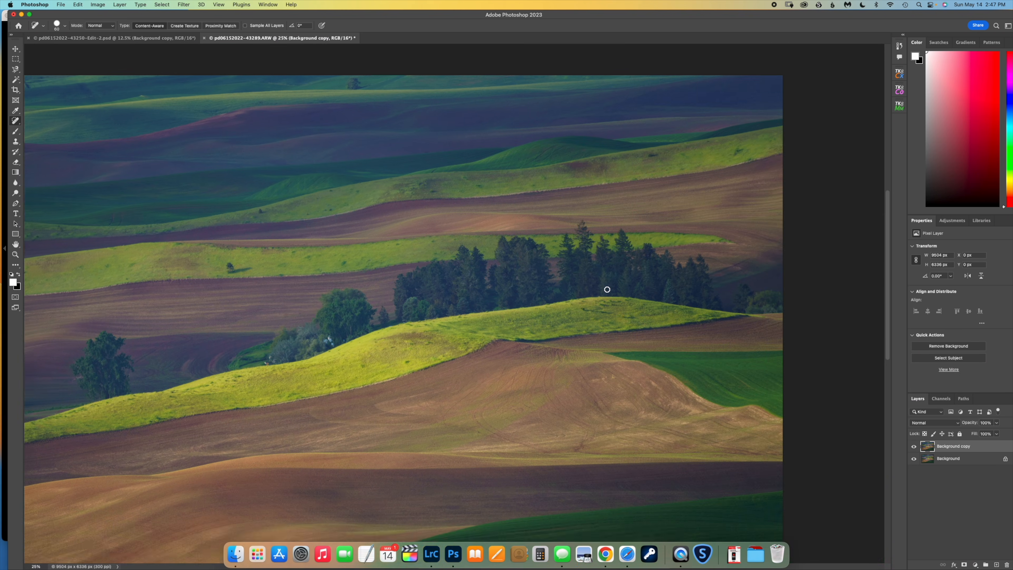
{"action": "scroll", "coordinate": [607, 289], "scroll_direction": "down", "scroll_amount": 5}
{"action": "scroll", "coordinate": [607, 289], "scroll_direction": "left", "scroll_amount": 7}
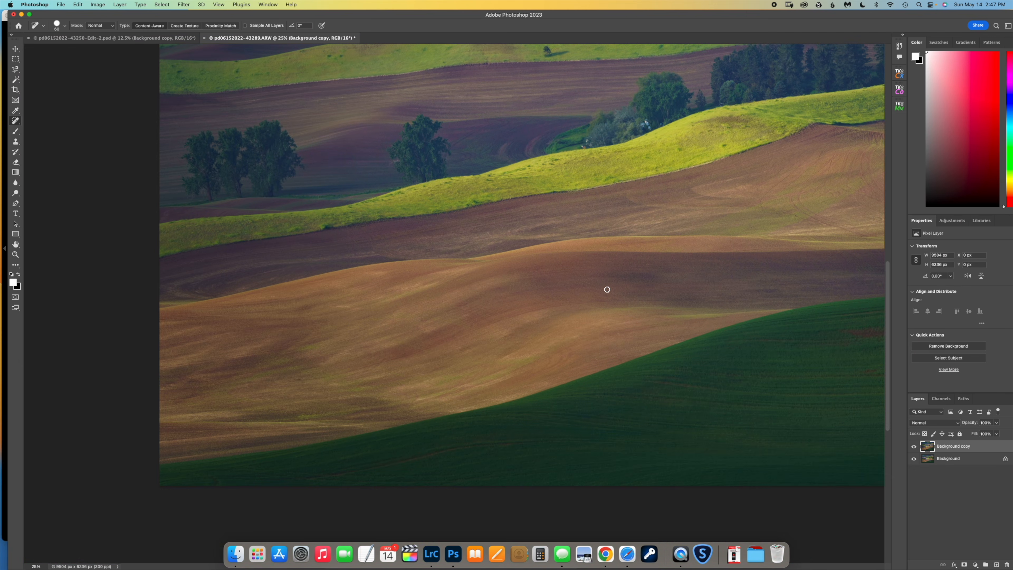
{"action": "scroll", "coordinate": [607, 289], "scroll_direction": "right", "scroll_amount": 2}
{"action": "scroll", "coordinate": [607, 289], "scroll_direction": "up", "scroll_amount": 2}
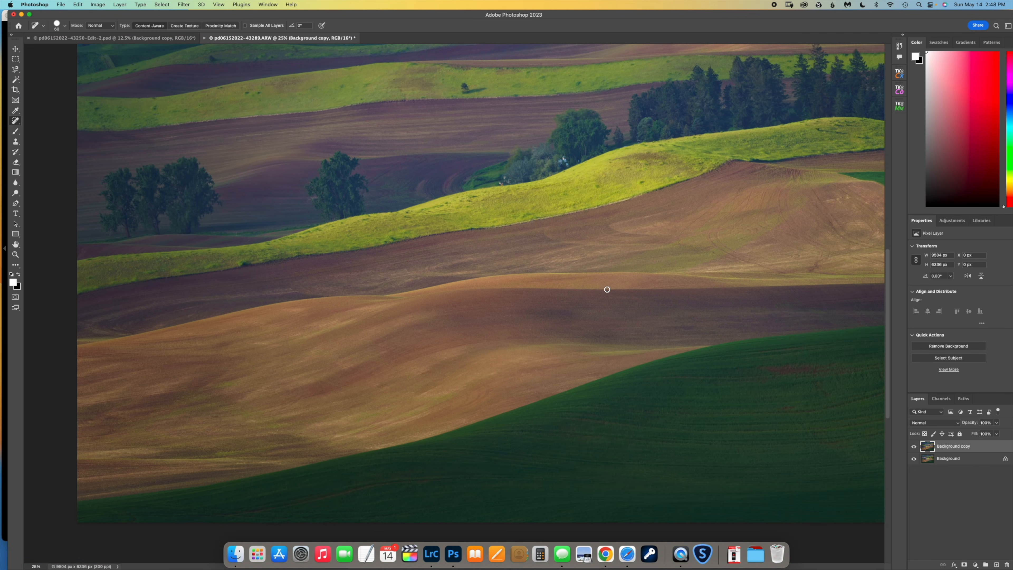
{"action": "scroll", "coordinate": [607, 290], "scroll_direction": "right", "scroll_amount": 2}
{"action": "scroll", "coordinate": [607, 289], "scroll_direction": "up", "scroll_amount": 3}
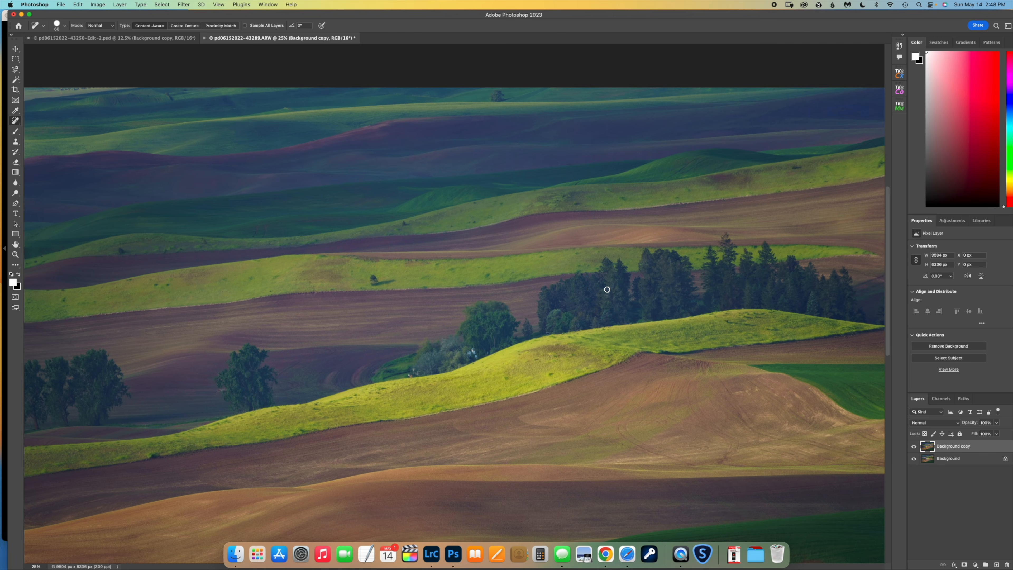
{"action": "key", "text": "super+minus"}
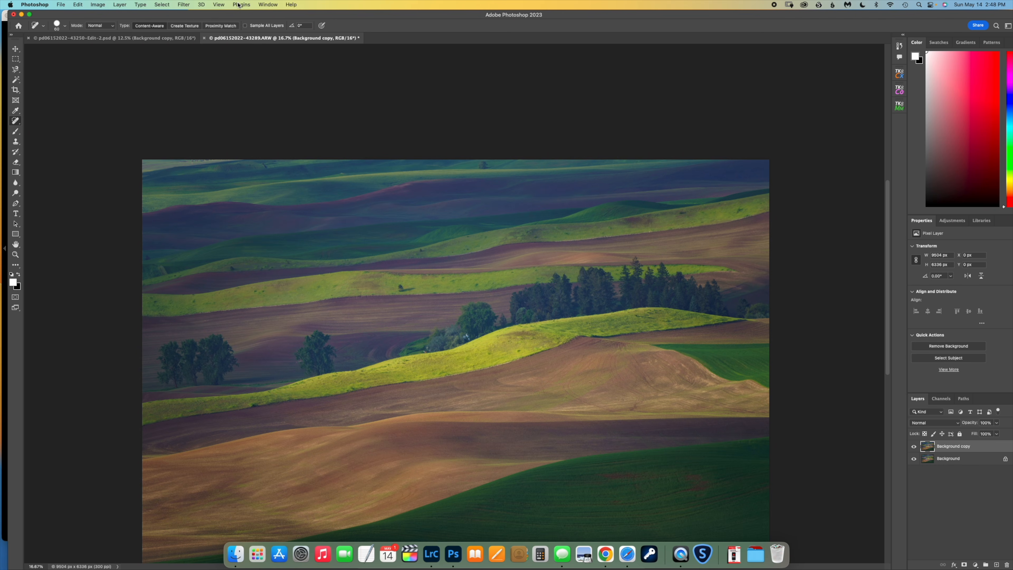
Step: Sharpen the Background copy layer with Topaz Sharpen AI using the Out of Focus - Very Noisy model
{"action": "left_click", "coordinate": [182, 5]}
{"action": "mouse_move", "coordinate": [215, 187]}
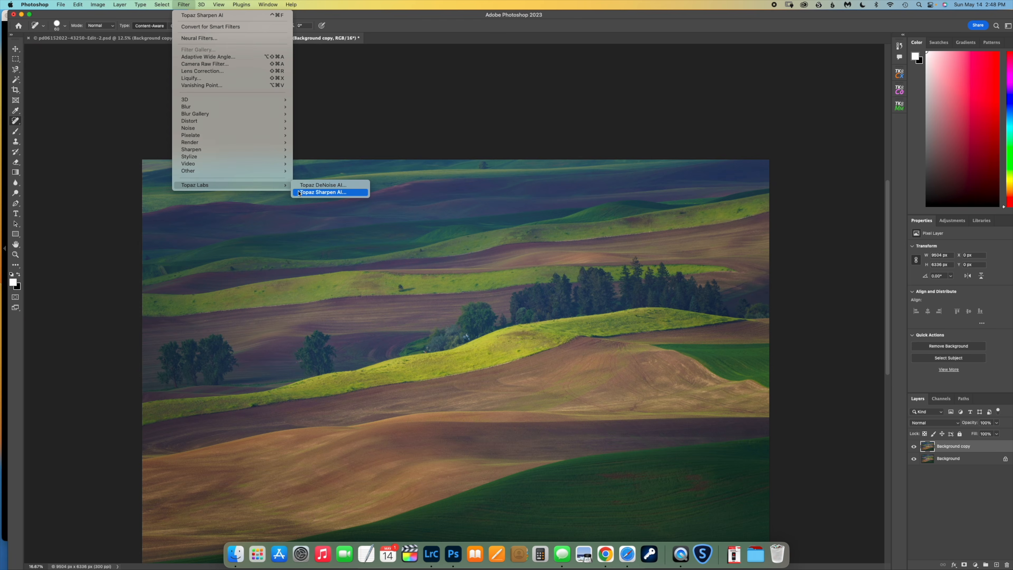
{"action": "left_click", "coordinate": [323, 191]}
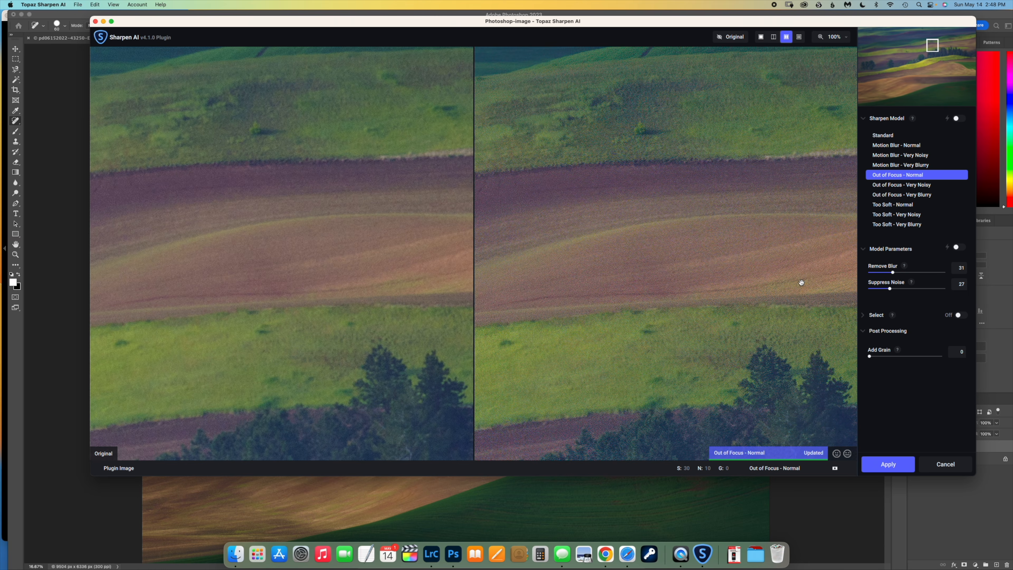
{"action": "left_click", "coordinate": [927, 186]}
{"action": "left_click", "coordinate": [895, 463]}
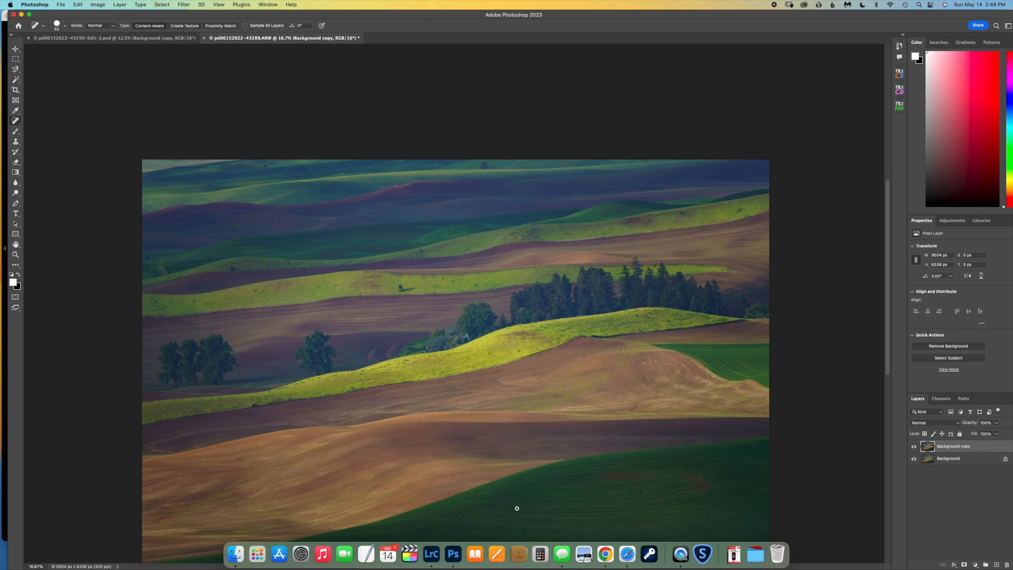
{"action": "scroll", "coordinate": [535, 409], "scroll_direction": "down", "scroll_amount": 5}
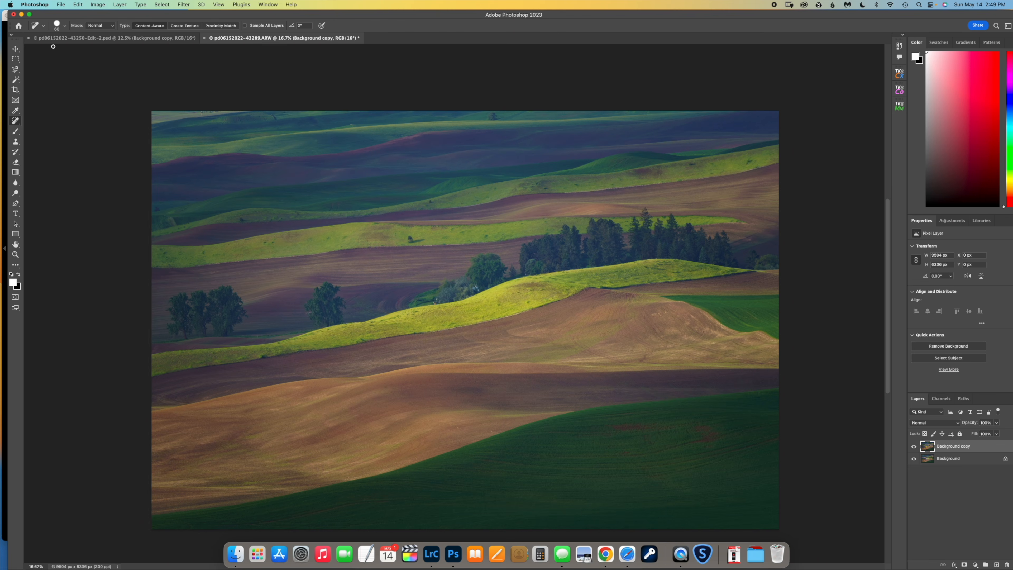
Step: Close the first photo's document and save the newly sharpened photo
{"action": "left_click", "coordinate": [28, 38]}
{"action": "left_click", "coordinate": [77, 4]}
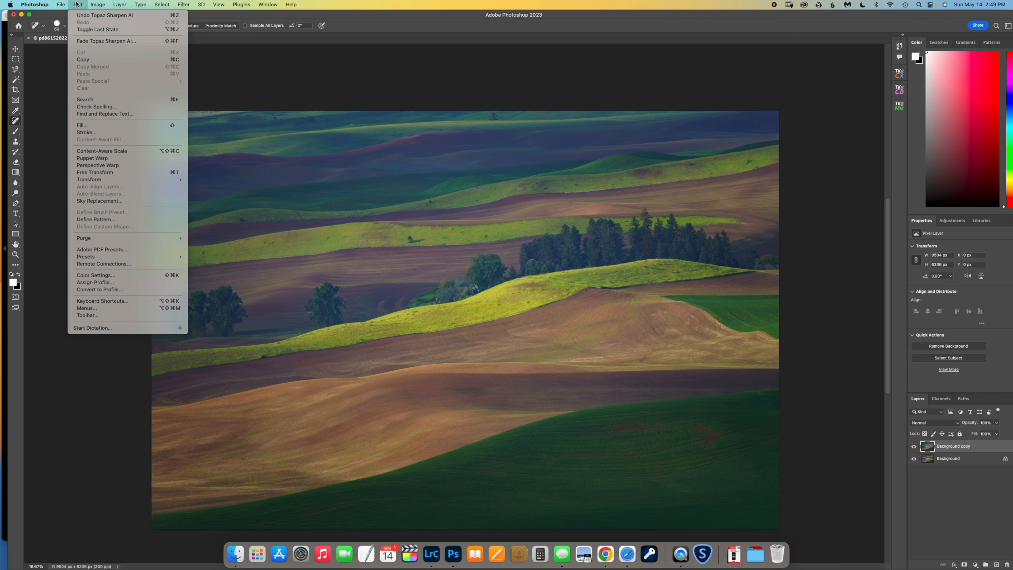
{"action": "mouse_move", "coordinate": [61, 5]}
{"action": "left_click", "coordinate": [80, 85]}
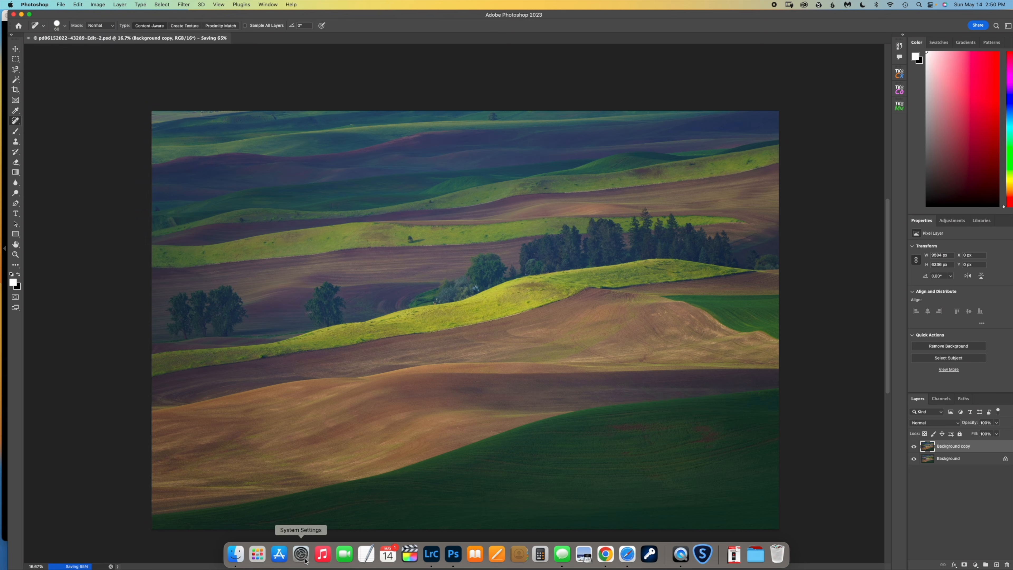
Step: Switch to Lightroom Classic, compare the new Edit-2 version with the virtual copy and the earlier edit, and view the earlier edit full screen
{"action": "left_click", "coordinate": [432, 555]}
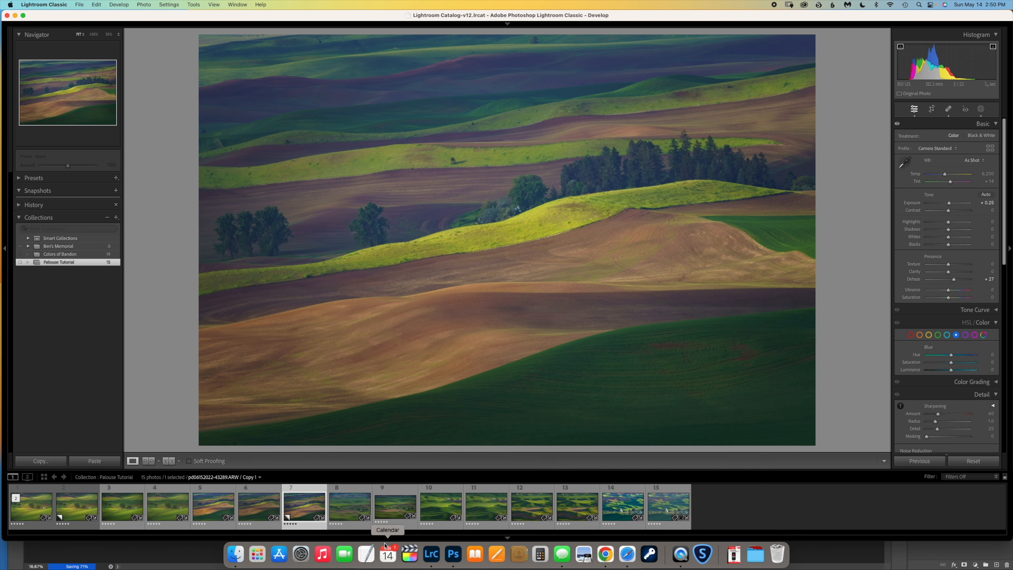
{"action": "left_click", "coordinate": [254, 510]}
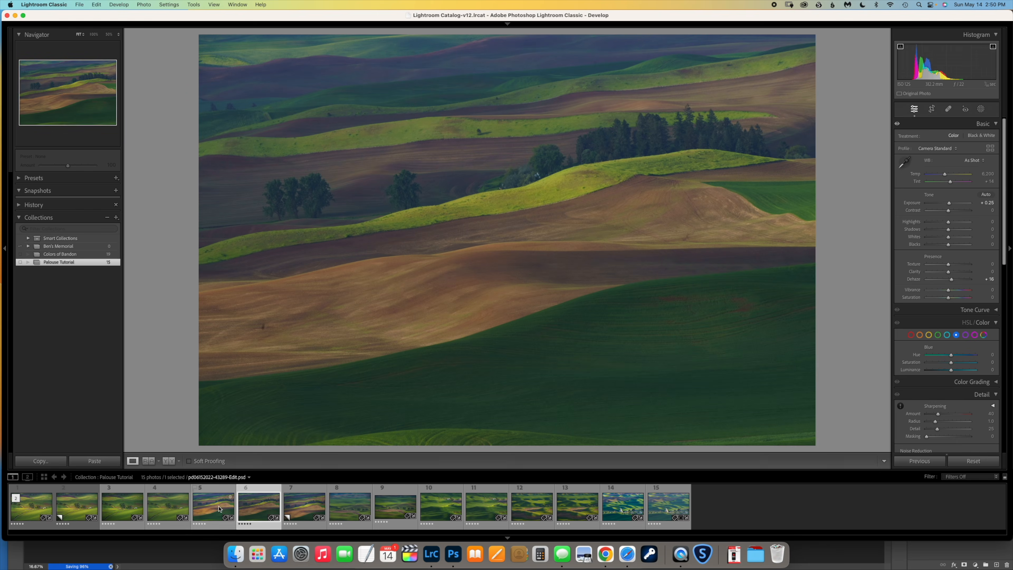
{"action": "left_click", "coordinate": [209, 508]}
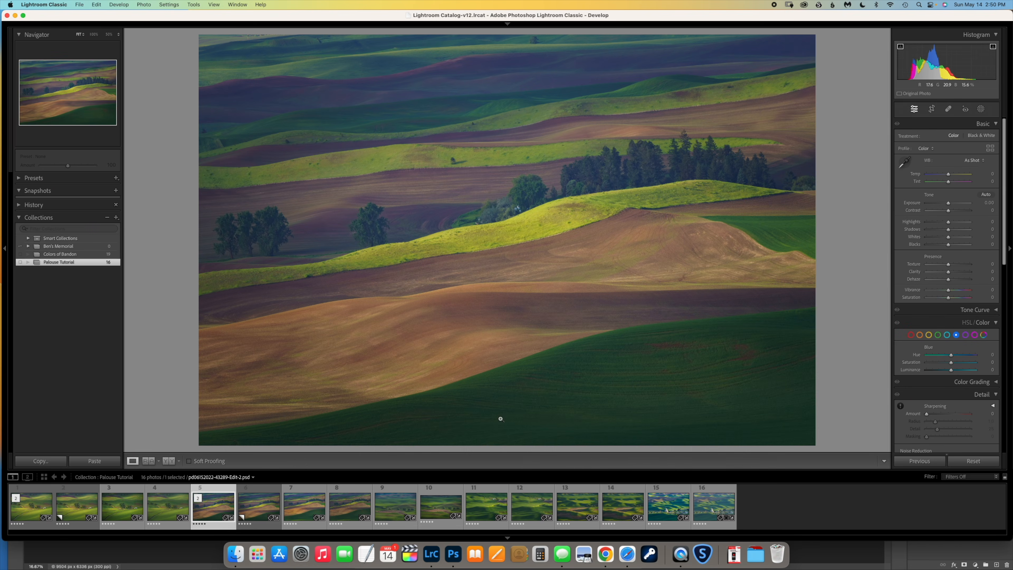
{"action": "left_click", "coordinate": [262, 512]}
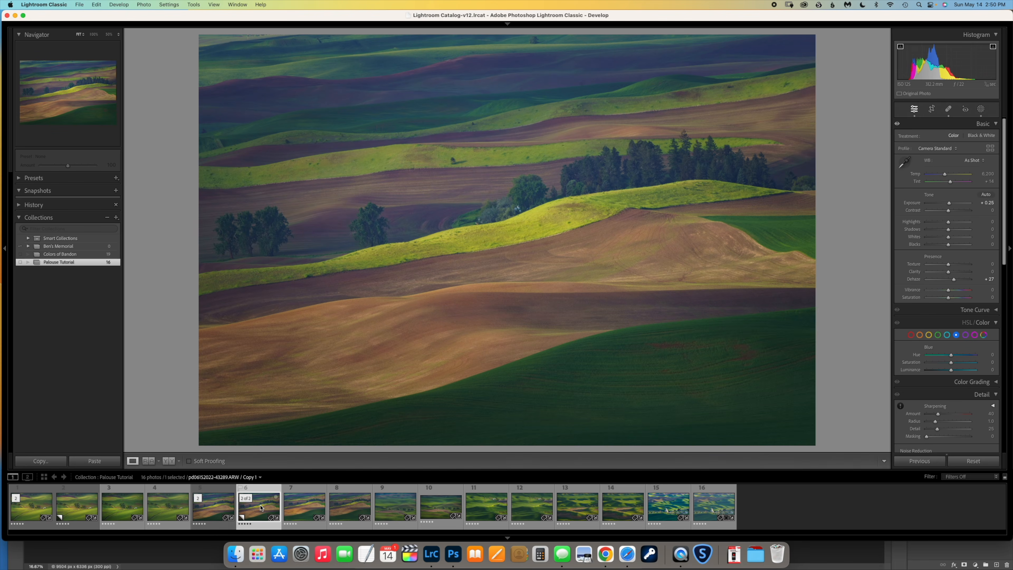
{"action": "key", "text": "Right"}
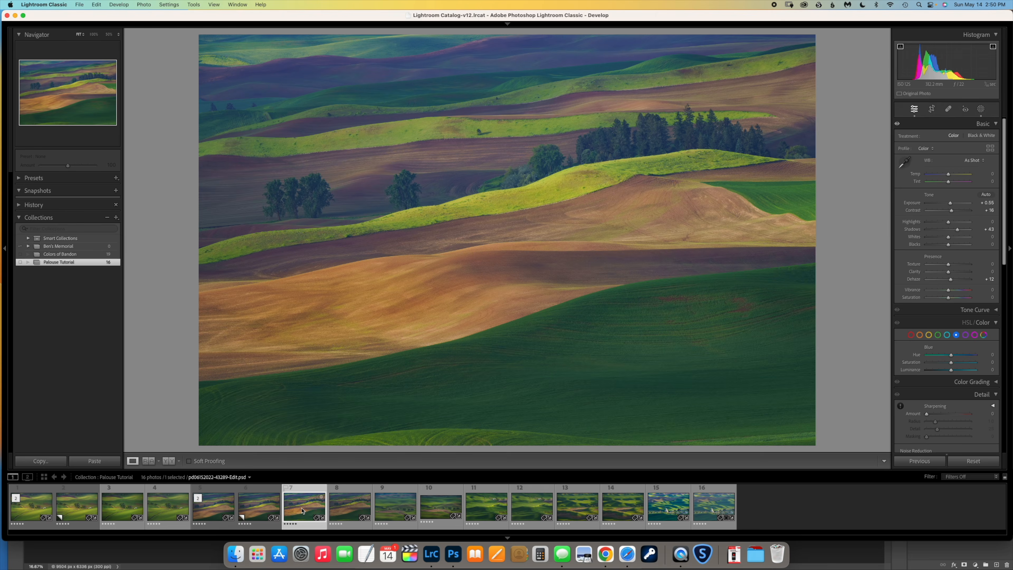
{"action": "key", "text": "f"}
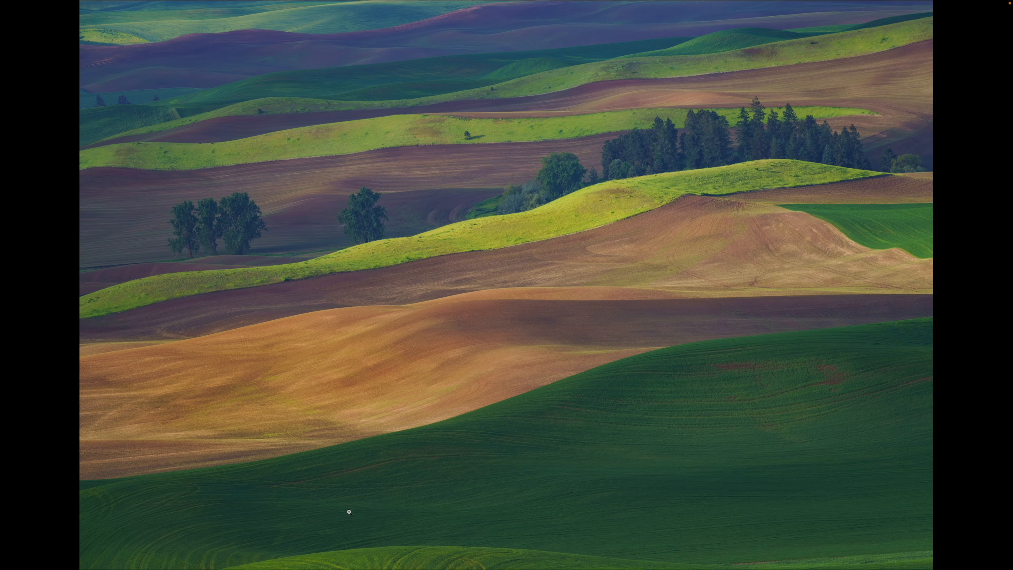
{"action": "key", "text": "Escape"}
Step: Review Mask 1, Mask 2 and Mask 2 Copy on the edited pd06152022-43421.psd photo, and compare the edit with its raw original
{"action": "left_click", "coordinate": [397, 509]}
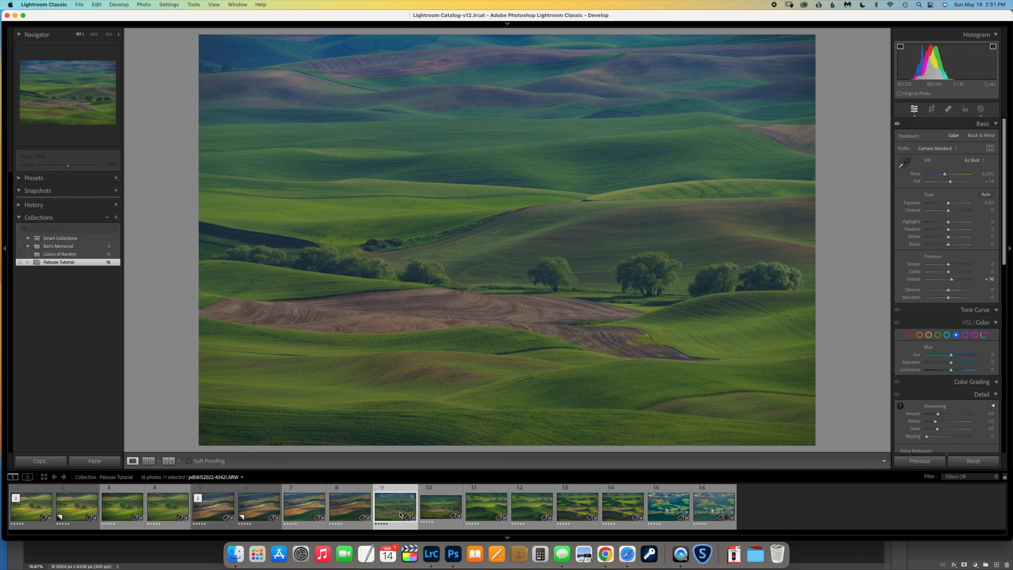
{"action": "left_click", "coordinate": [444, 515]}
{"action": "left_click", "coordinate": [981, 109]}
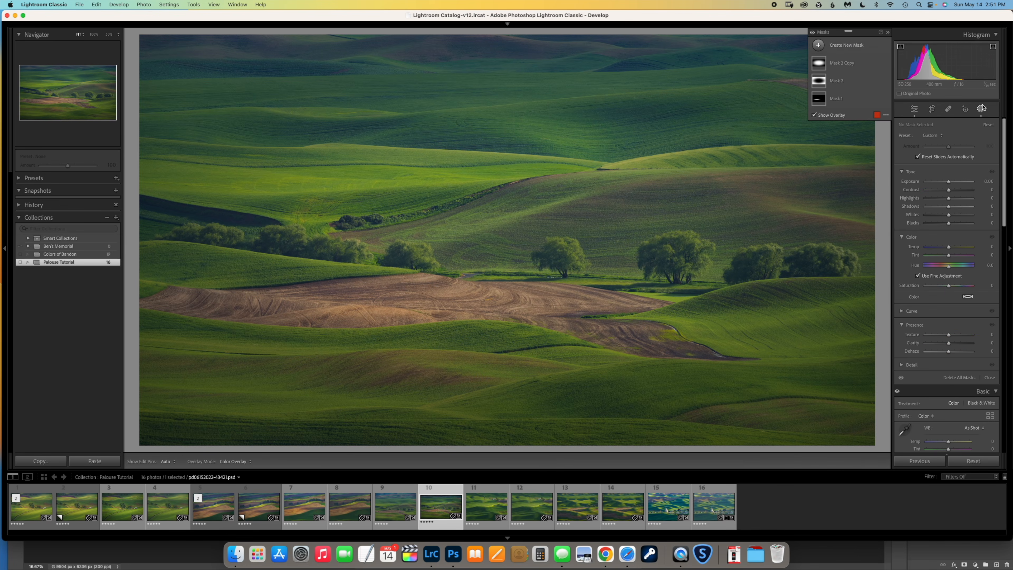
{"action": "left_click", "coordinate": [820, 100]}
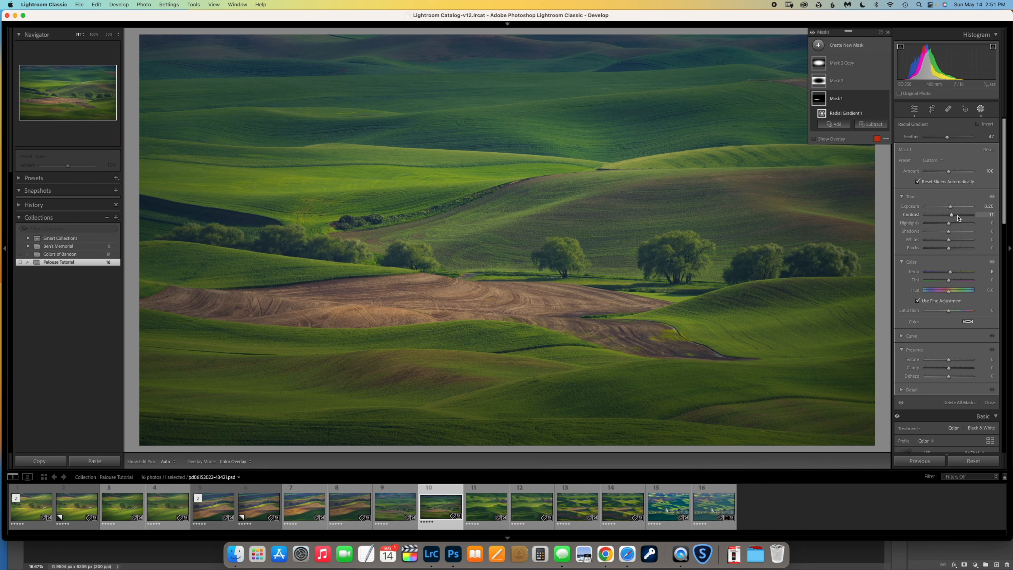
{"action": "mouse_move", "coordinate": [845, 101]}
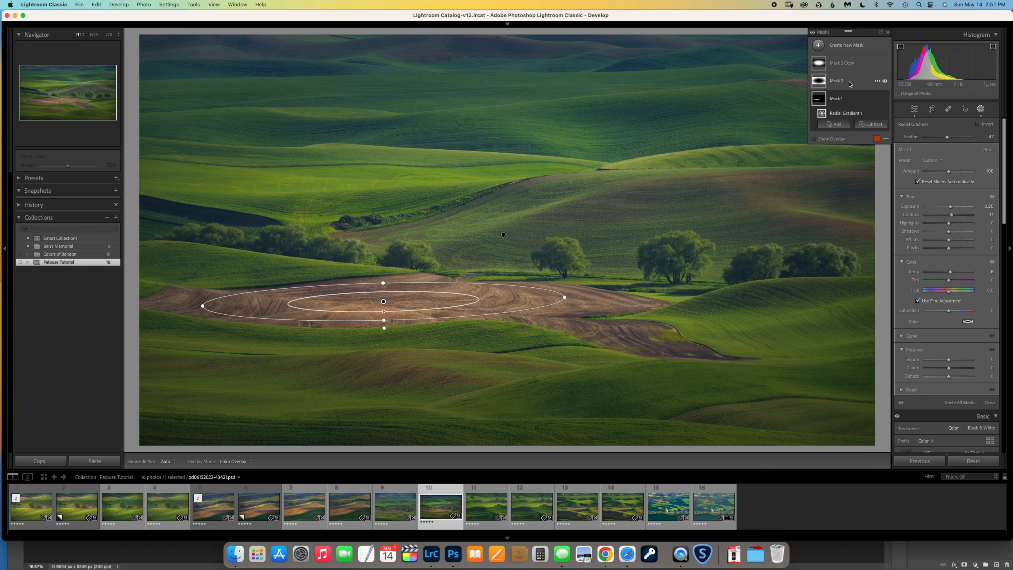
{"action": "left_click", "coordinate": [876, 82]}
{"action": "left_click", "coordinate": [844, 78]}
{"action": "left_click", "coordinate": [842, 82]}
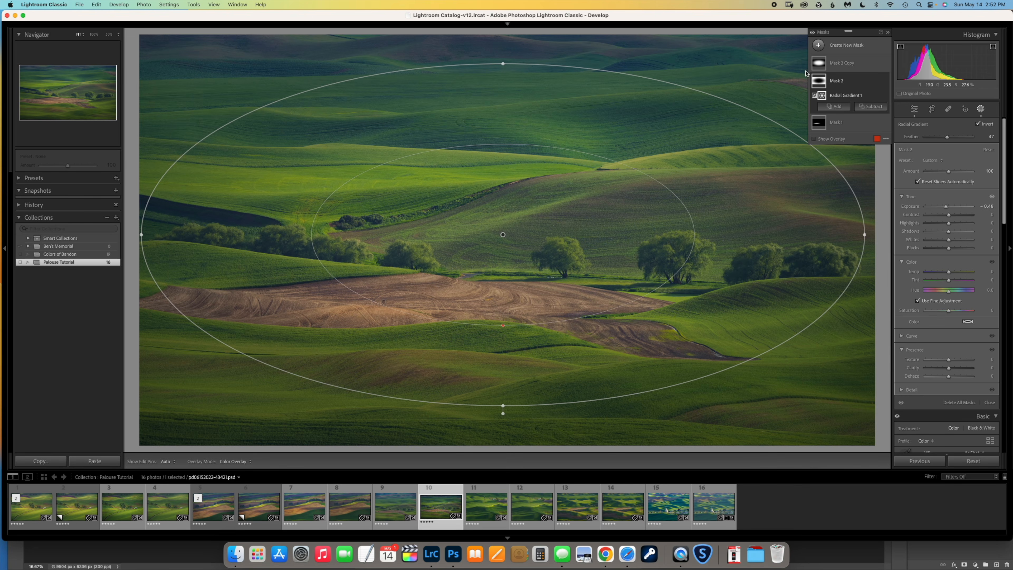
{"action": "left_click", "coordinate": [854, 64]}
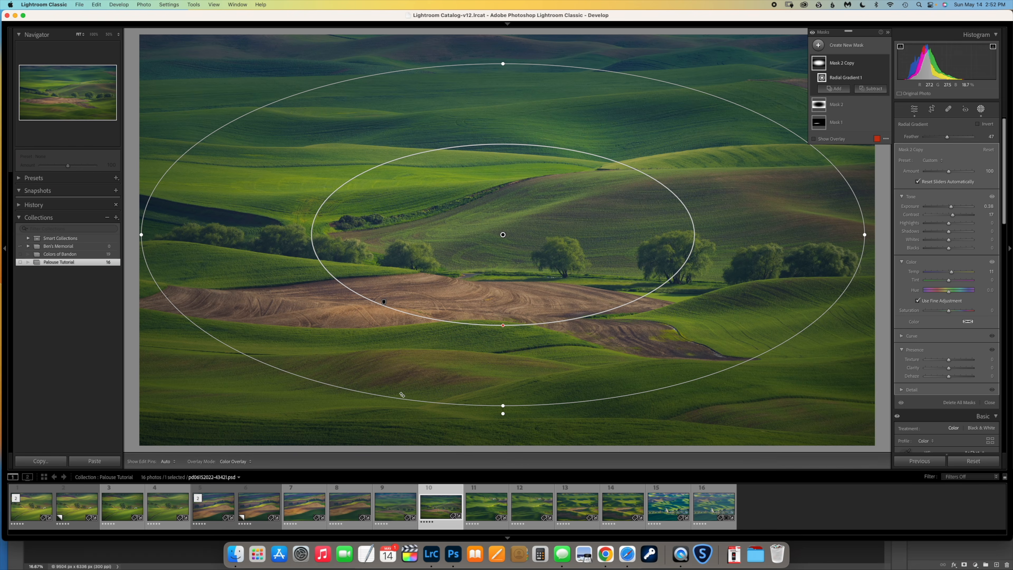
{"action": "left_click", "coordinate": [403, 517]}
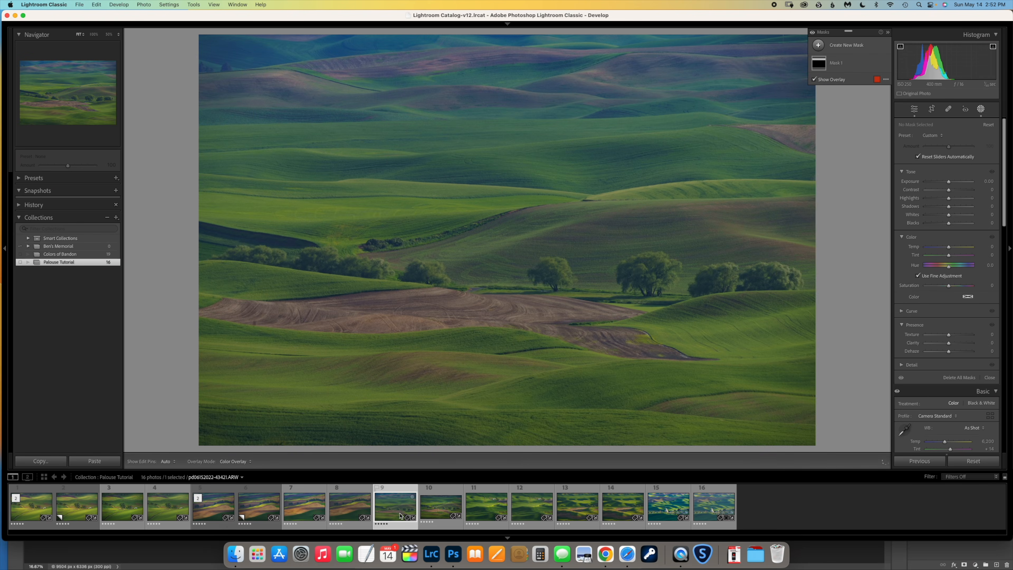
{"action": "left_click", "coordinate": [439, 512]}
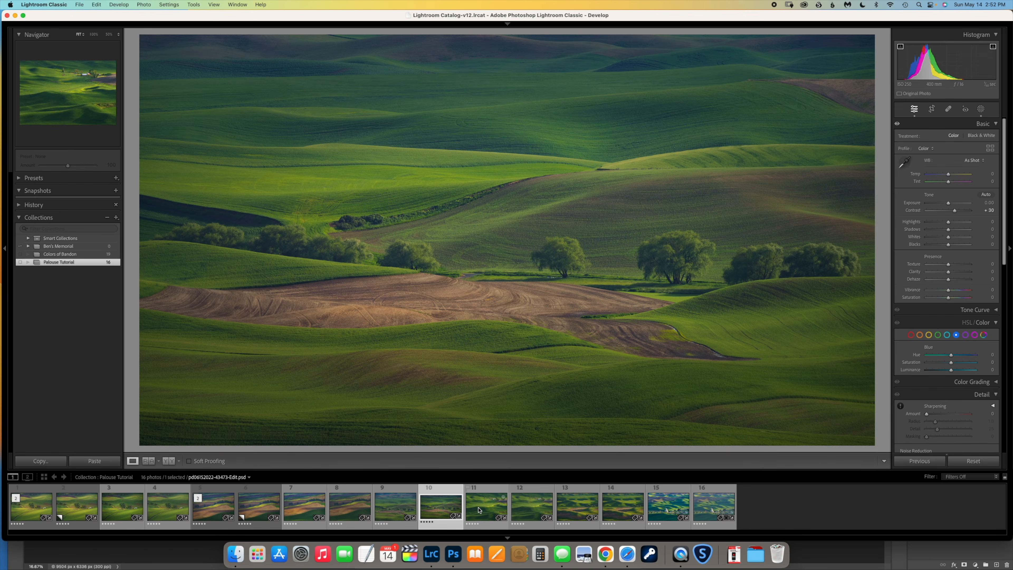
Step: Create a virtual copy of pd06152022-43473.ARW with all develop settings reset, and compare the cropped raw file with the finished edit
{"action": "left_click", "coordinate": [526, 509]}
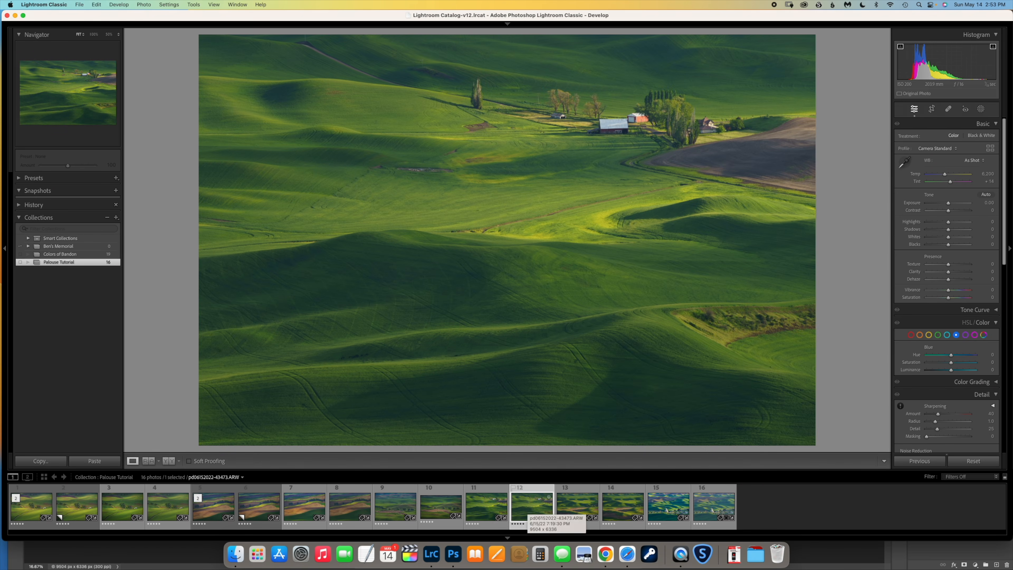
{"action": "right_click", "coordinate": [531, 507]}
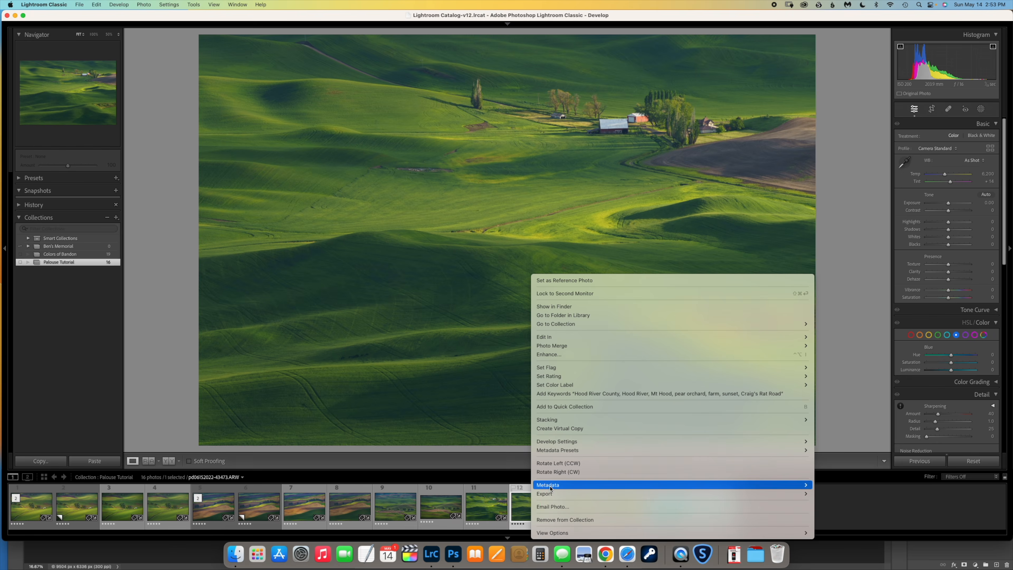
{"action": "left_click", "coordinate": [550, 429]}
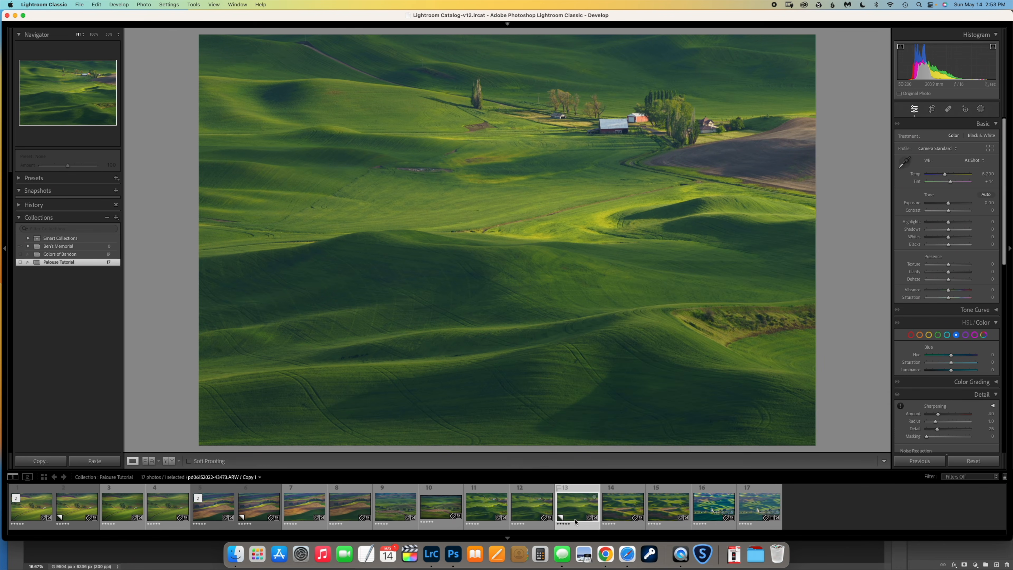
{"action": "left_click", "coordinate": [970, 461]}
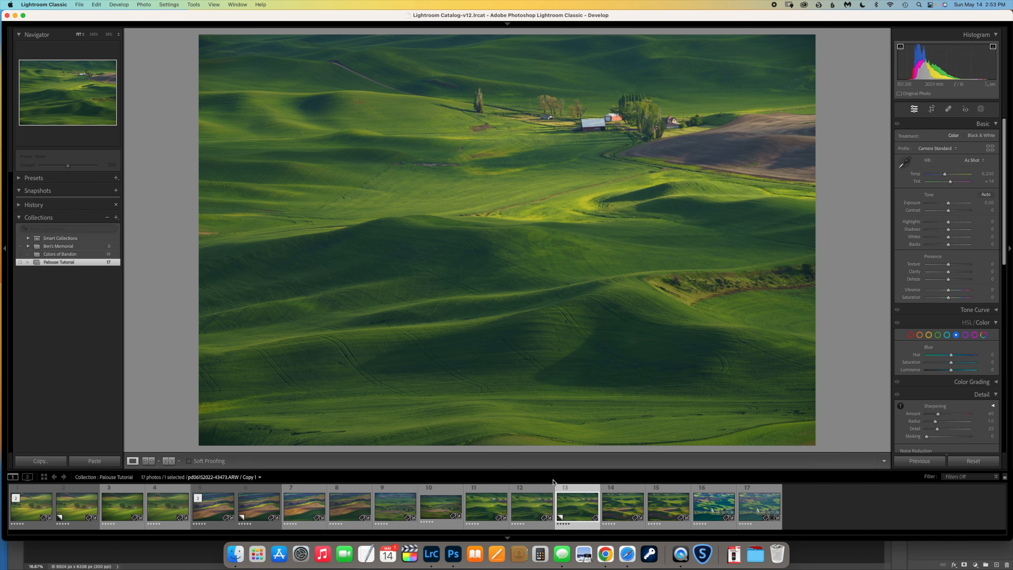
{"action": "left_click", "coordinate": [530, 511]}
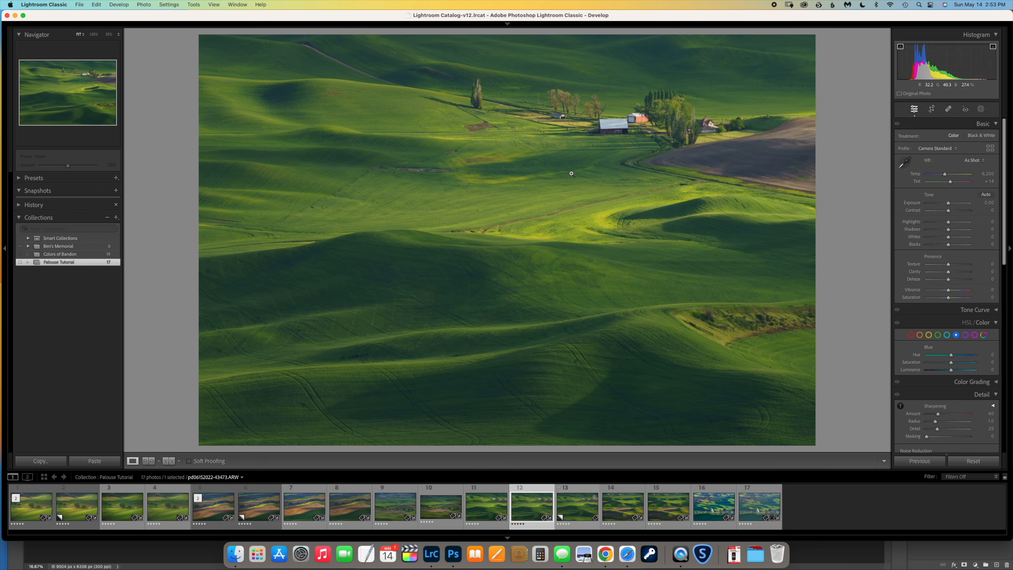
{"action": "left_click", "coordinate": [488, 514]}
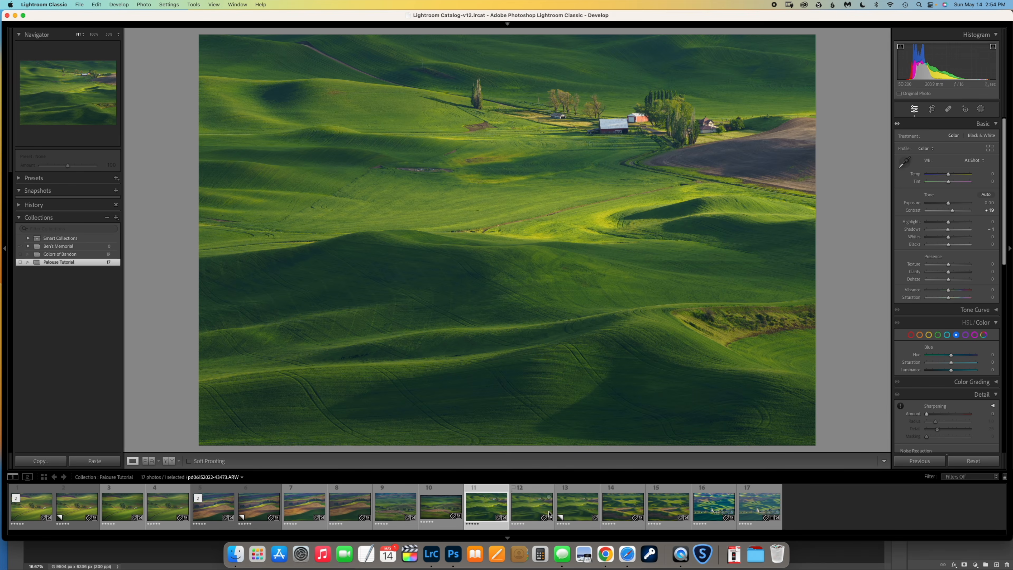
Step: Compare the grain elevator's raw file with its edited TIF version, and check the edited version for masks
{"action": "left_click", "coordinate": [756, 510]}
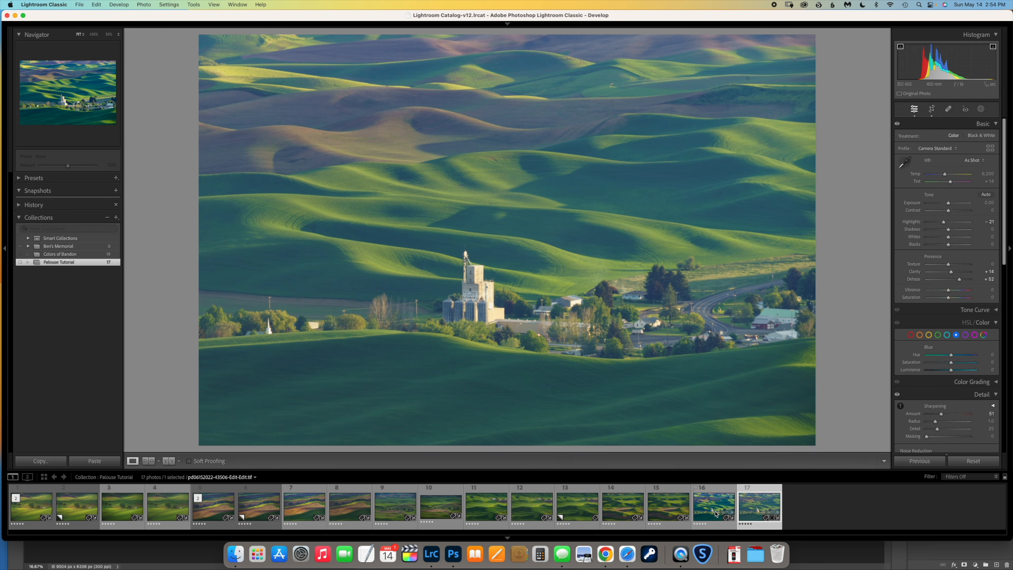
{"action": "left_click", "coordinate": [716, 513]}
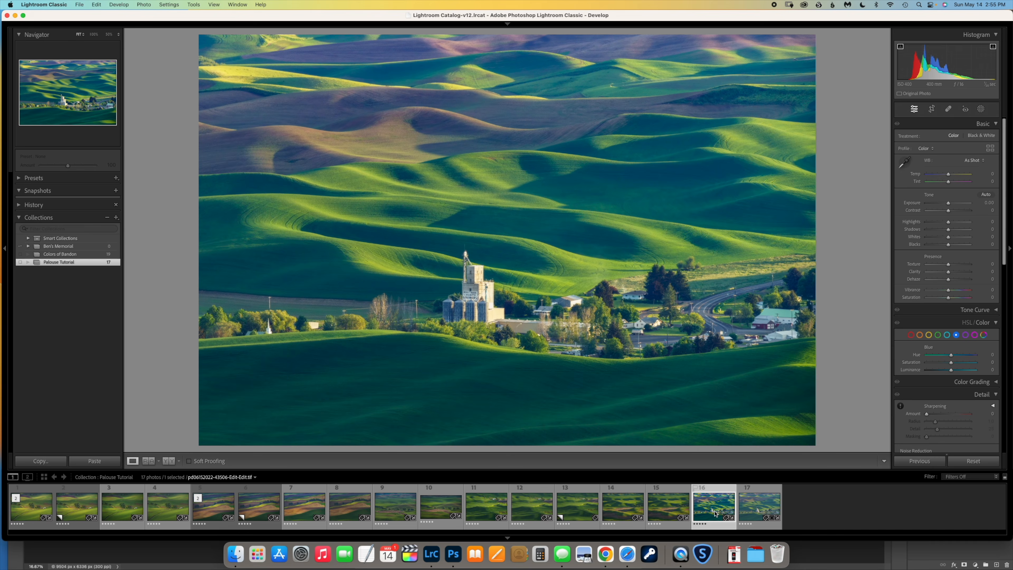
{"action": "left_click", "coordinate": [982, 109]}
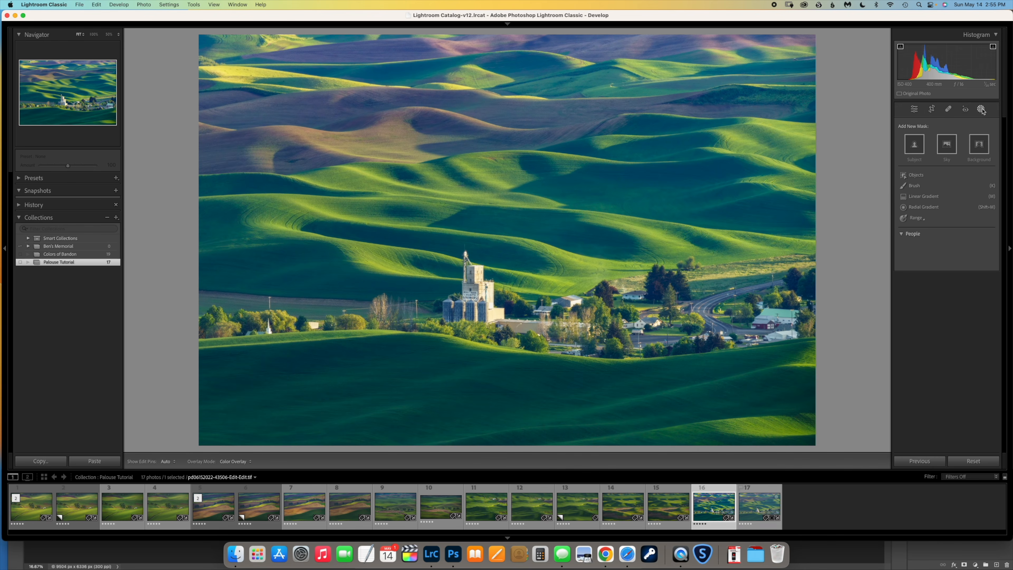
{"action": "left_click", "coordinate": [982, 110]}
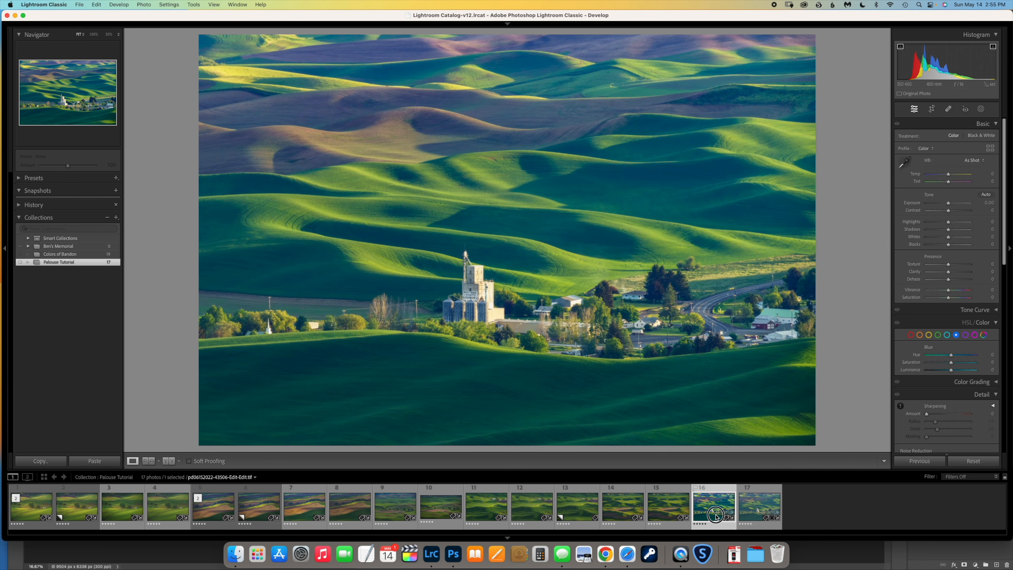
Step: Create a reset virtual copy of pd06152022-43506.ARW, and set its Dehaze to +36 and Exposure to −0.60
{"action": "left_click", "coordinate": [758, 515]}
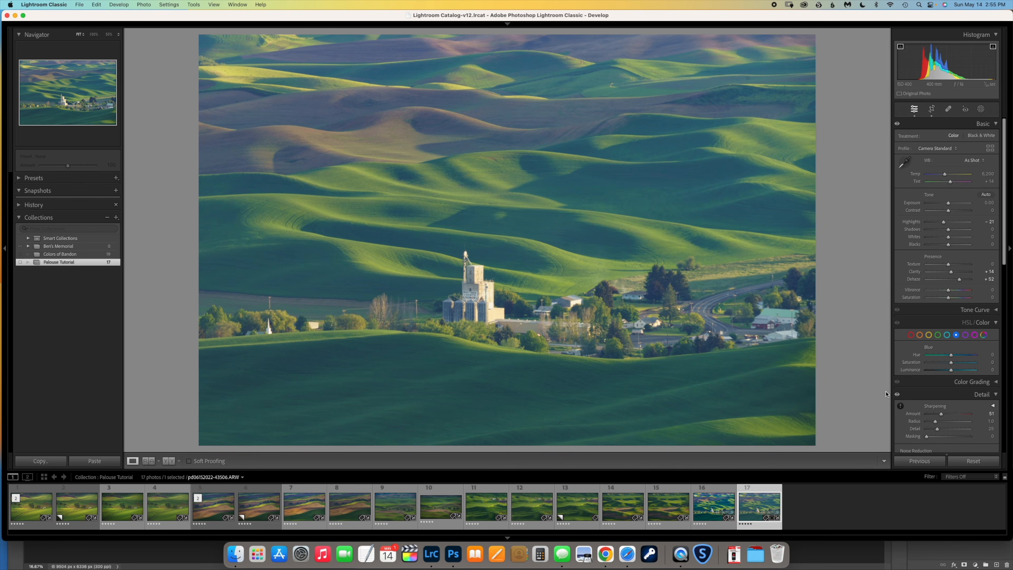
{"action": "right_click", "coordinate": [726, 506]}
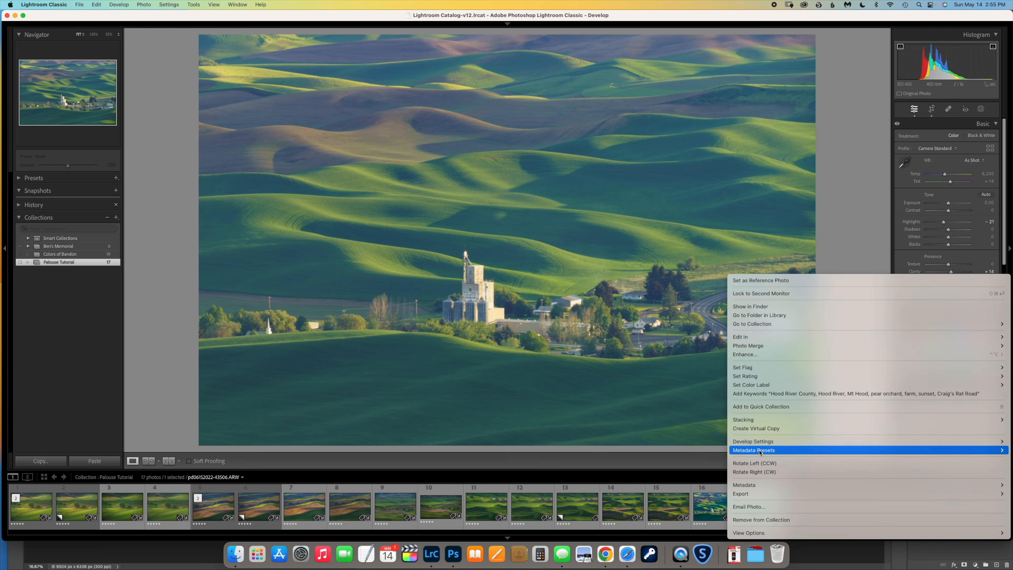
{"action": "left_click", "coordinate": [748, 422]}
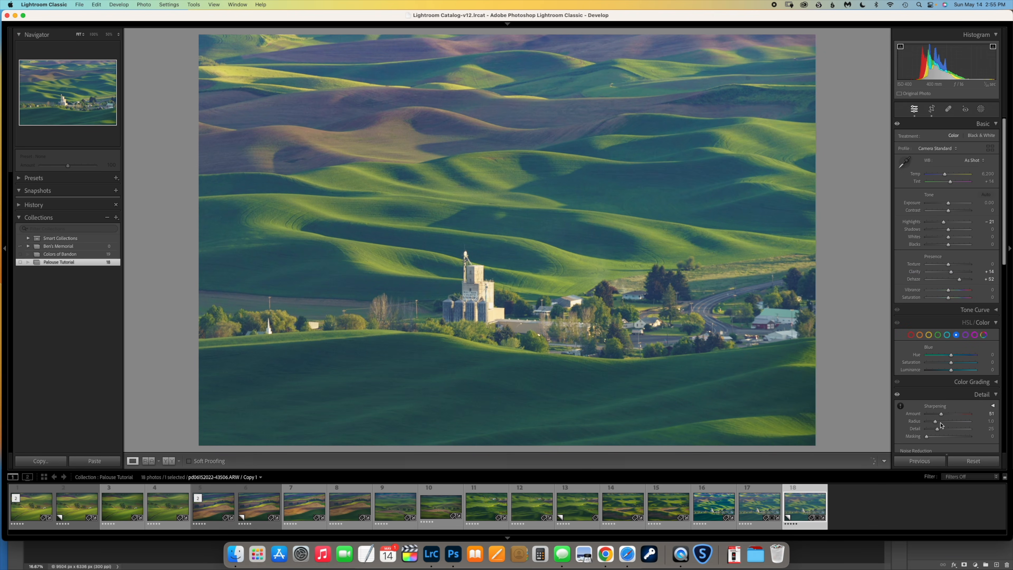
{"action": "left_click", "coordinate": [972, 461]}
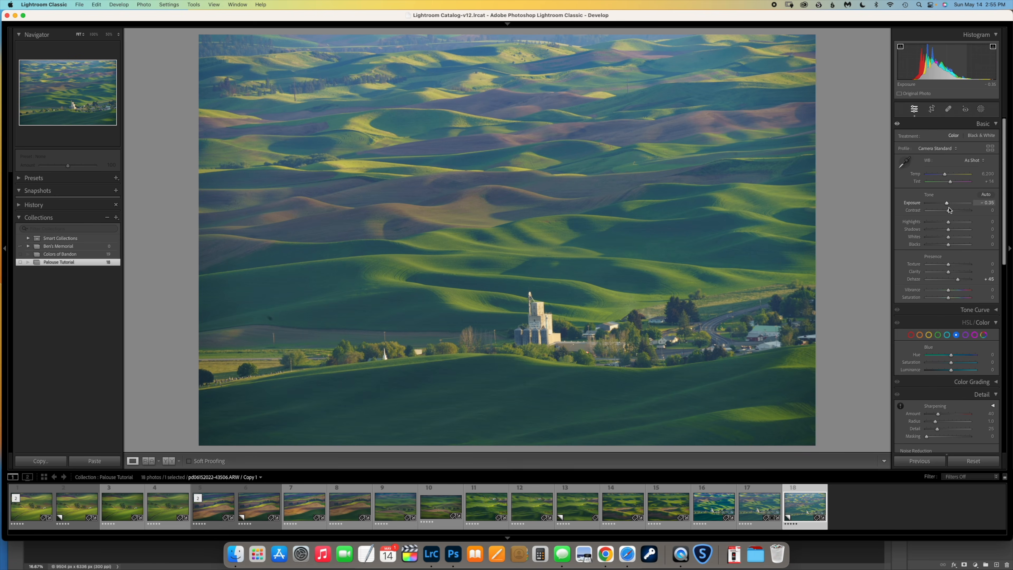
{"action": "left_click_drag", "start_coordinate": [959, 280], "coordinate": [955, 281]}
{"action": "left_click_drag", "start_coordinate": [947, 202], "coordinate": [947, 203]}
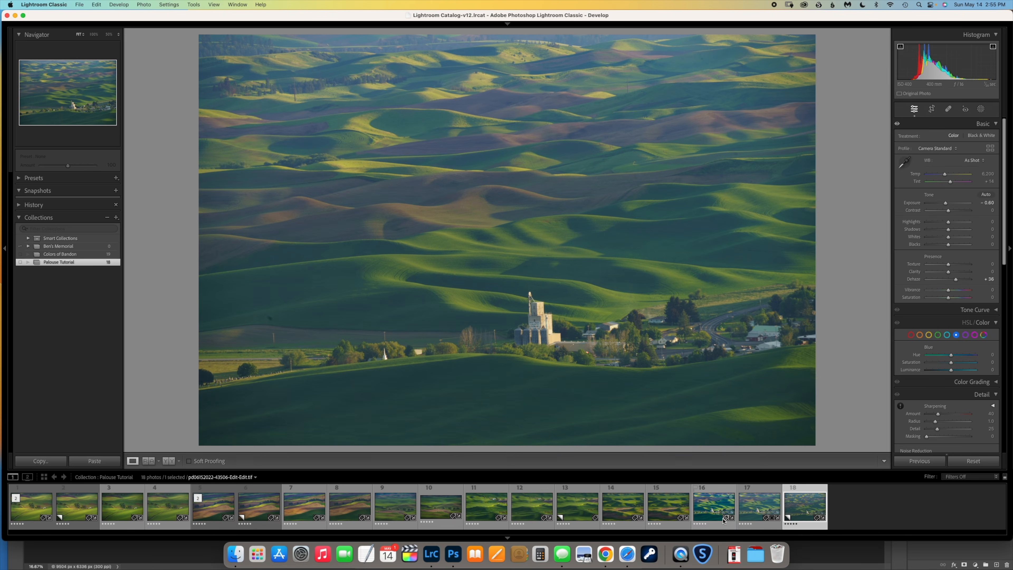
Step: Compare the grain elevator's edited TIF with the raw file and the new virtual copy, and view the edited version full screen
{"action": "left_click", "coordinate": [759, 506]}
{"action": "left_click", "coordinate": [707, 515]}
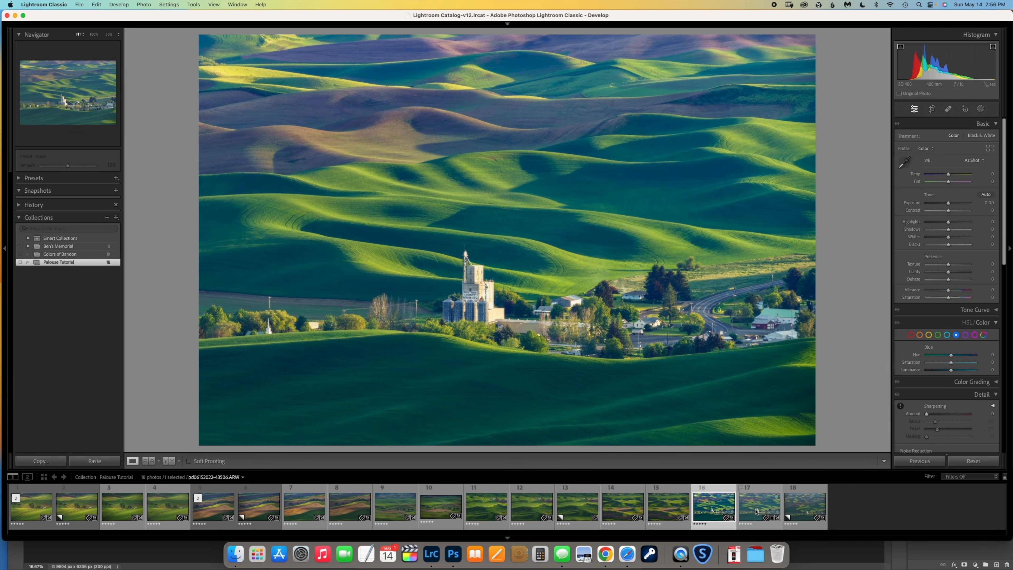
{"action": "left_click", "coordinate": [797, 514]}
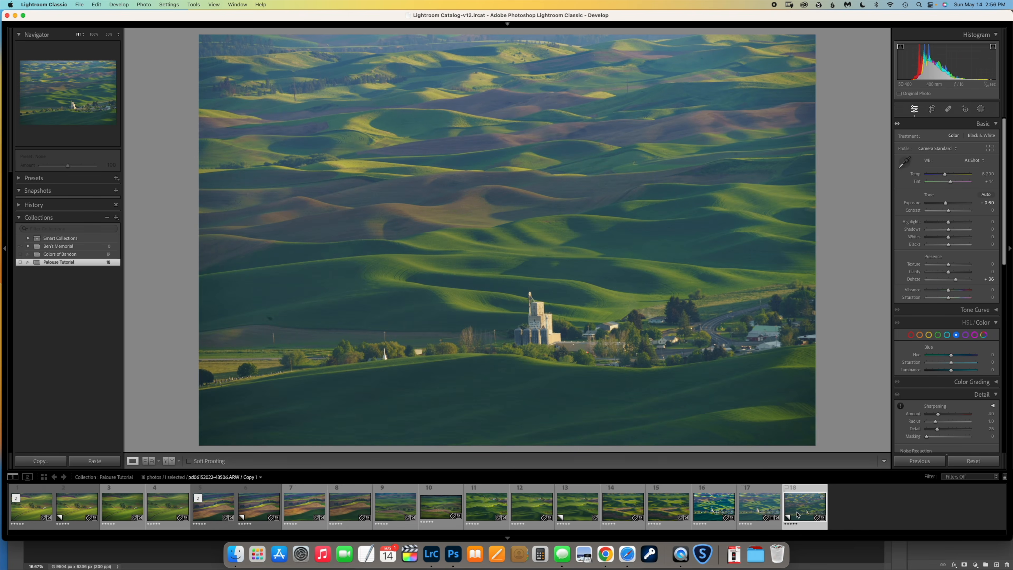
{"action": "left_click", "coordinate": [716, 511]}
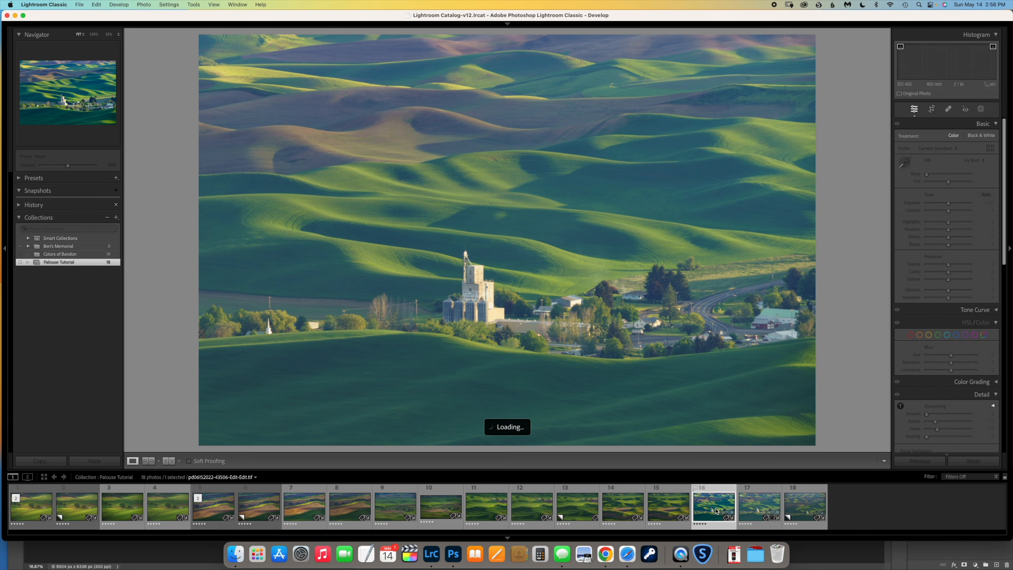
{"action": "key", "text": "f"}
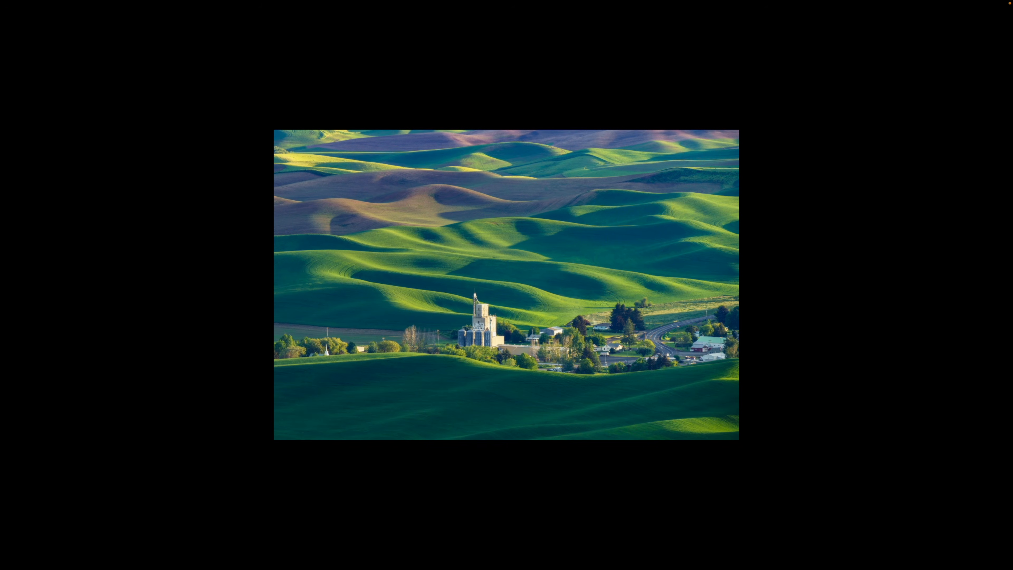
{"action": "key", "text": "f"}
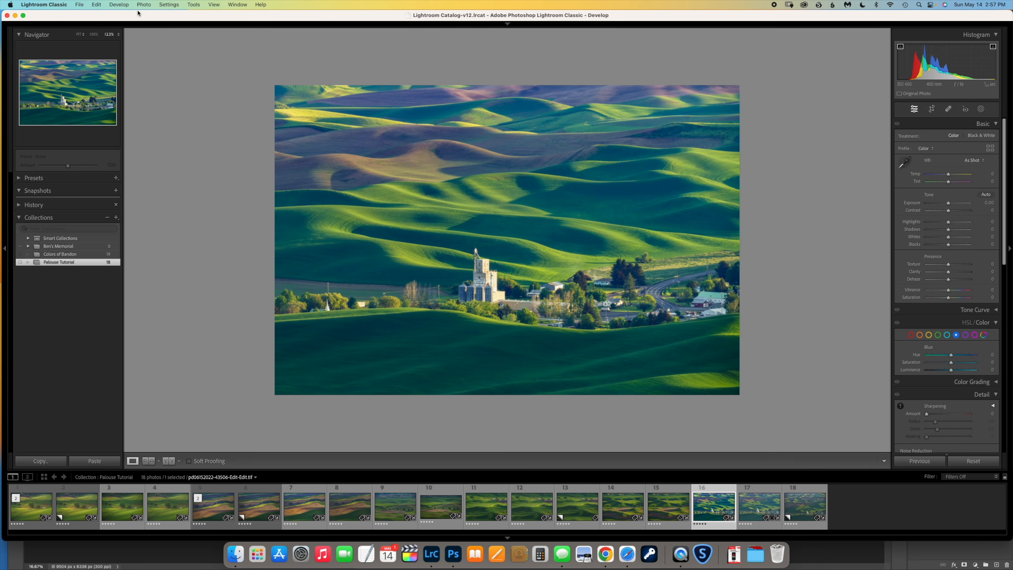